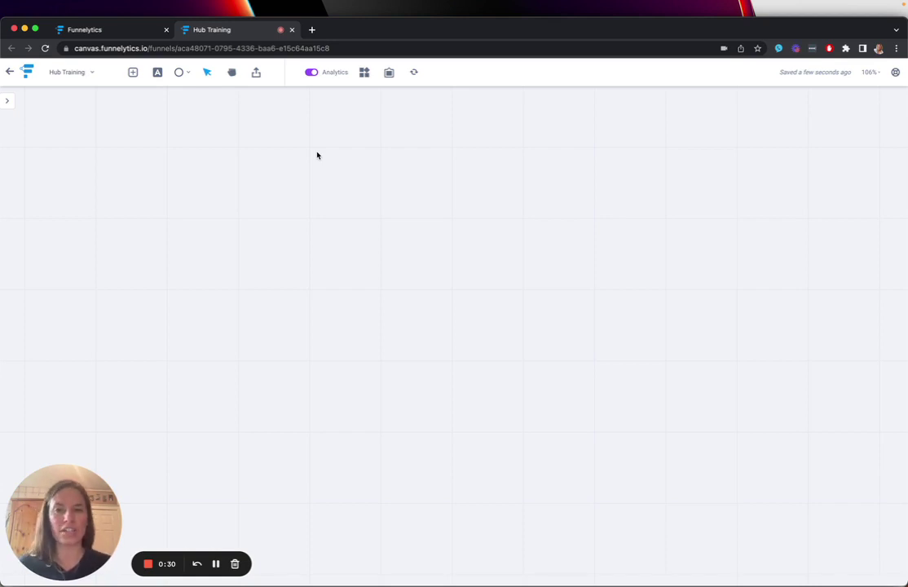
Step: Bring up the Widgets panel offering Top Countries and People on the empty Hub Training canvas
{"action": "left_click", "coordinate": [365, 74]}
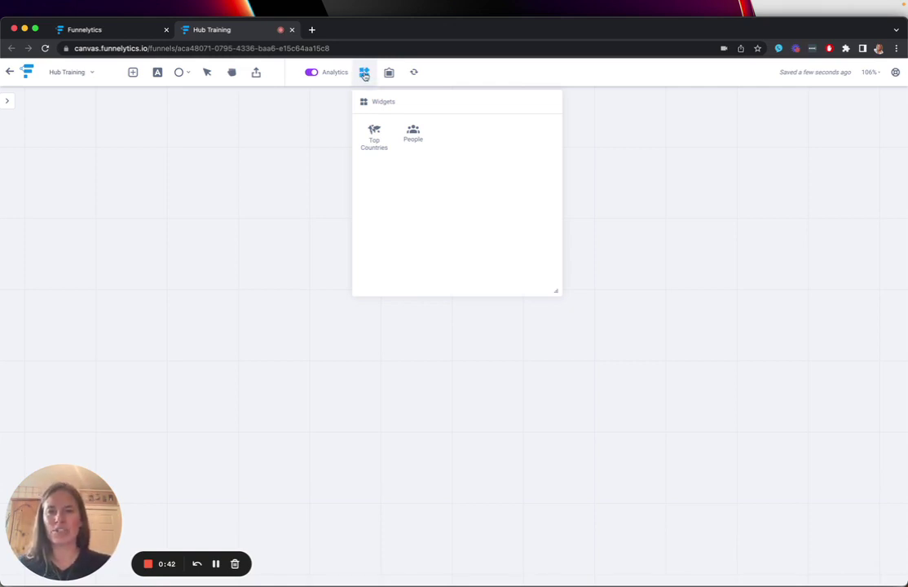
Step: Add a People widget listing 1149 people, move it to the upper left, and scroll its list
{"action": "left_click", "coordinate": [416, 138]}
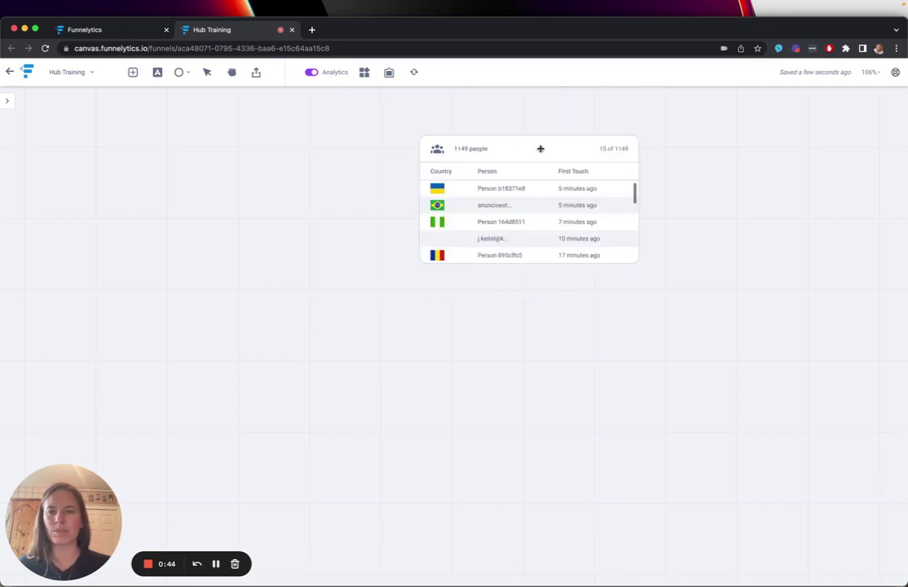
{"action": "left_click_drag", "start_coordinate": [540, 149], "coordinate": [258, 137]}
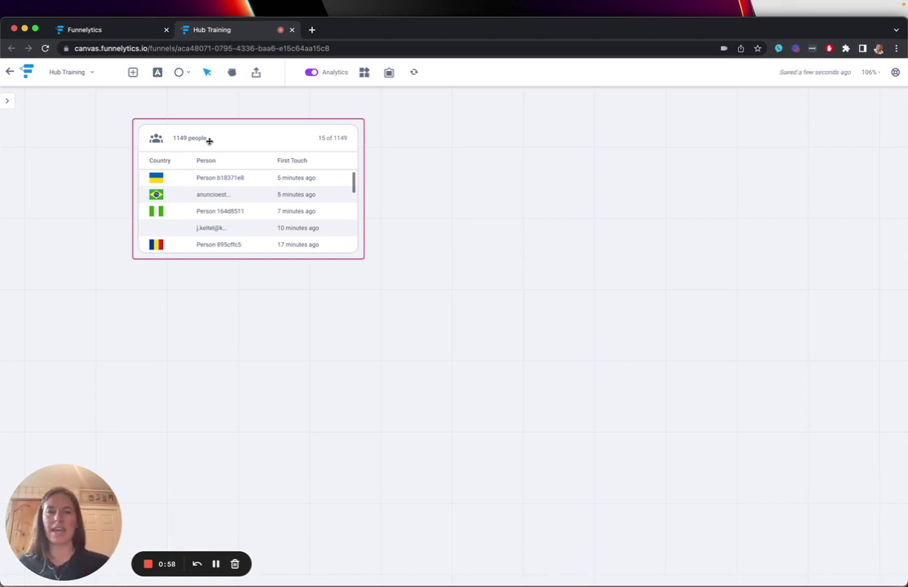
{"action": "scroll", "coordinate": [209, 142], "scroll_direction": "down", "scroll_amount": 10}
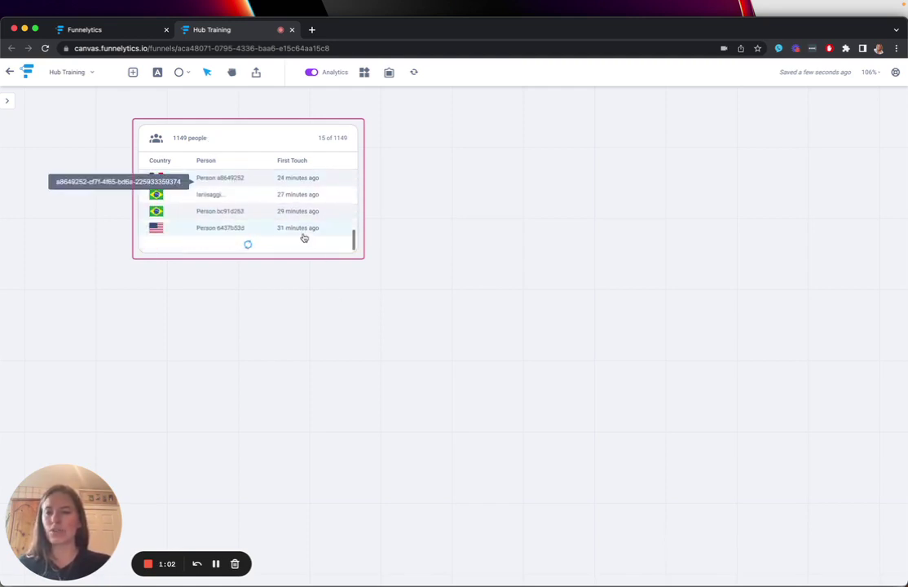
{"action": "scroll", "coordinate": [298, 228], "scroll_direction": "down", "scroll_amount": 5}
{"action": "scroll", "coordinate": [294, 222], "scroll_direction": "down", "scroll_amount": 5}
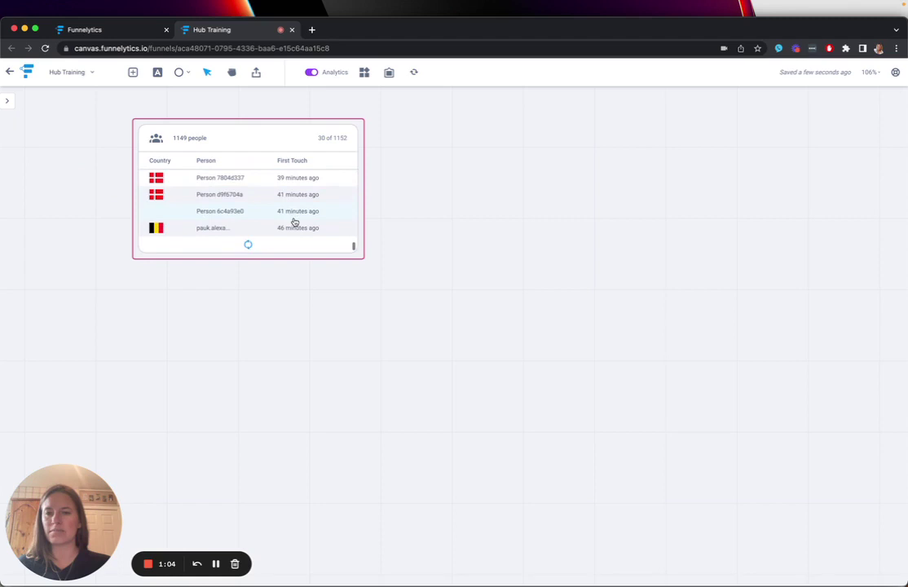
{"action": "scroll", "coordinate": [164, 224], "scroll_direction": "down", "scroll_amount": 10}
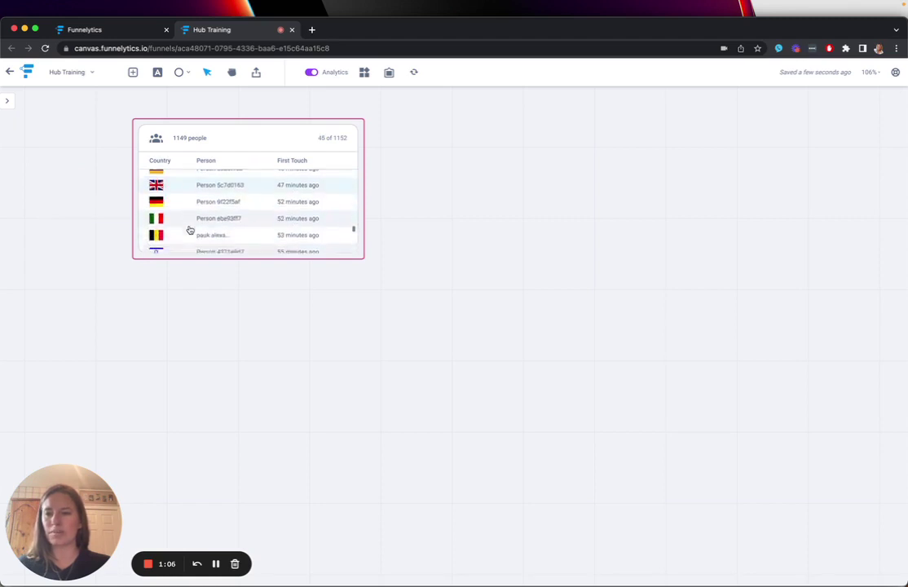
{"action": "scroll", "coordinate": [203, 220], "scroll_direction": "down", "scroll_amount": 10}
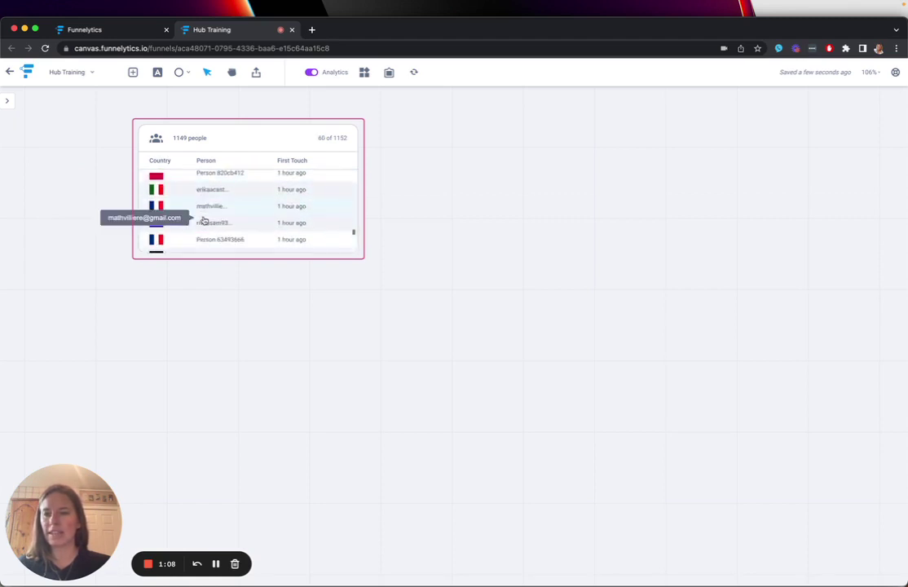
{"action": "scroll", "coordinate": [204, 221], "scroll_direction": "down", "scroll_amount": 10}
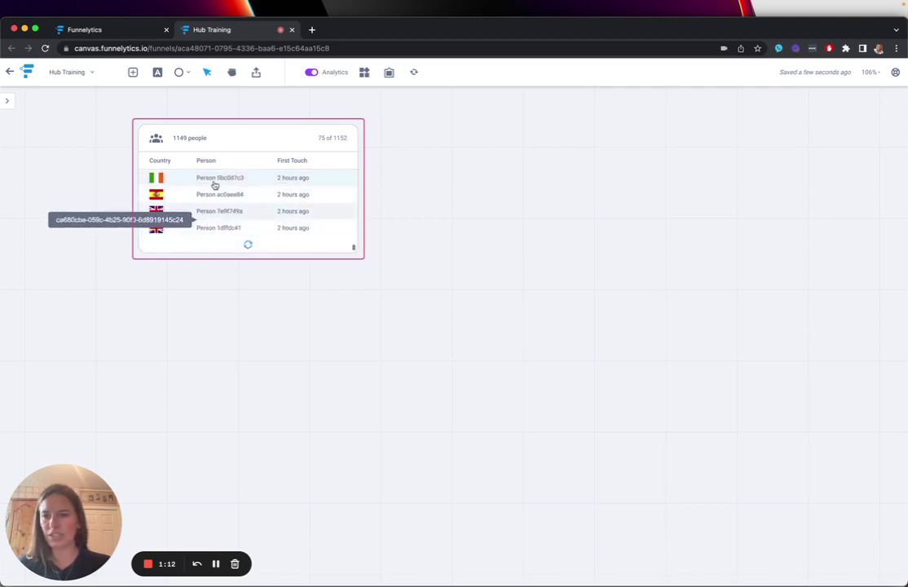
{"action": "left_click", "coordinate": [215, 181]}
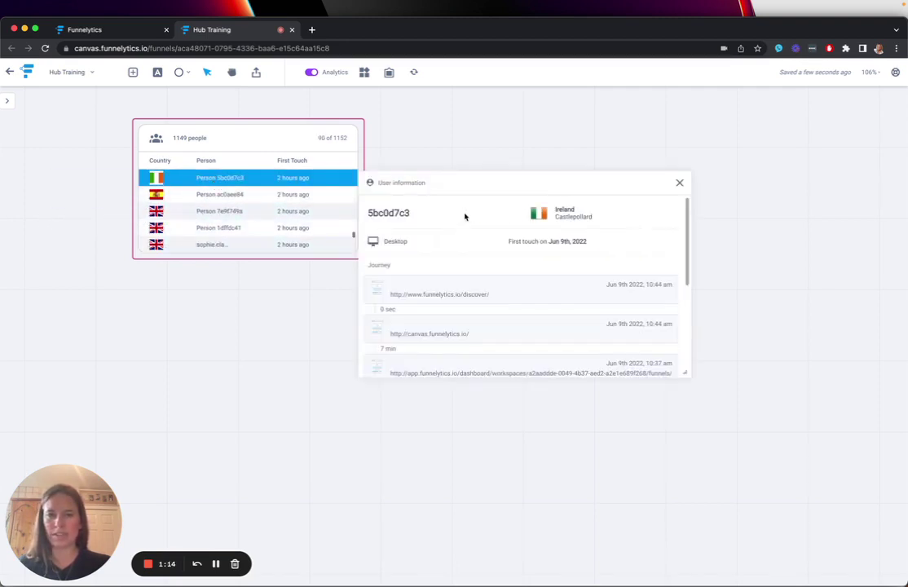
{"action": "left_click_drag", "start_coordinate": [482, 185], "coordinate": [563, 178]}
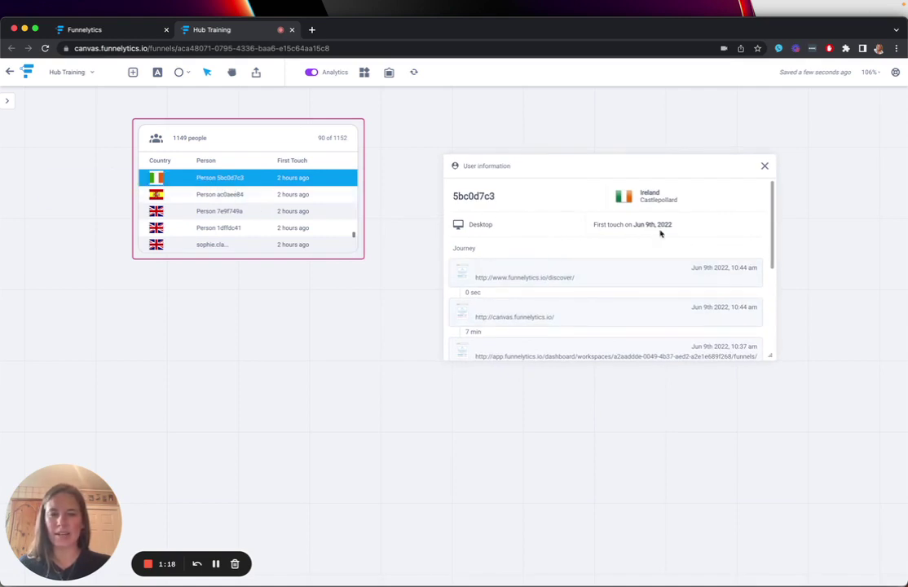
{"action": "scroll", "coordinate": [653, 277], "scroll_direction": "down", "scroll_amount": 5}
{"action": "scroll", "coordinate": [587, 245], "scroll_direction": "up", "scroll_amount": 5}
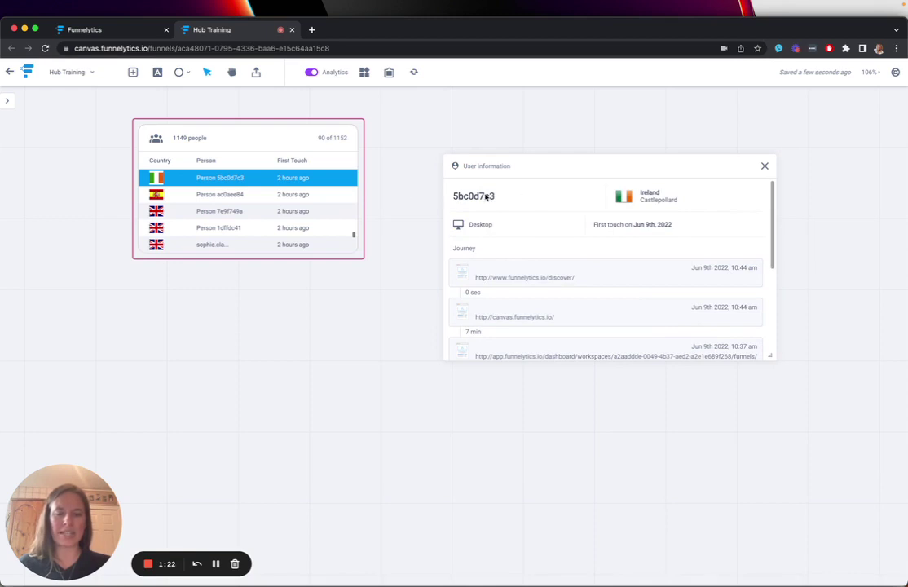
{"action": "scroll", "coordinate": [243, 236], "scroll_direction": "down", "scroll_amount": 2}
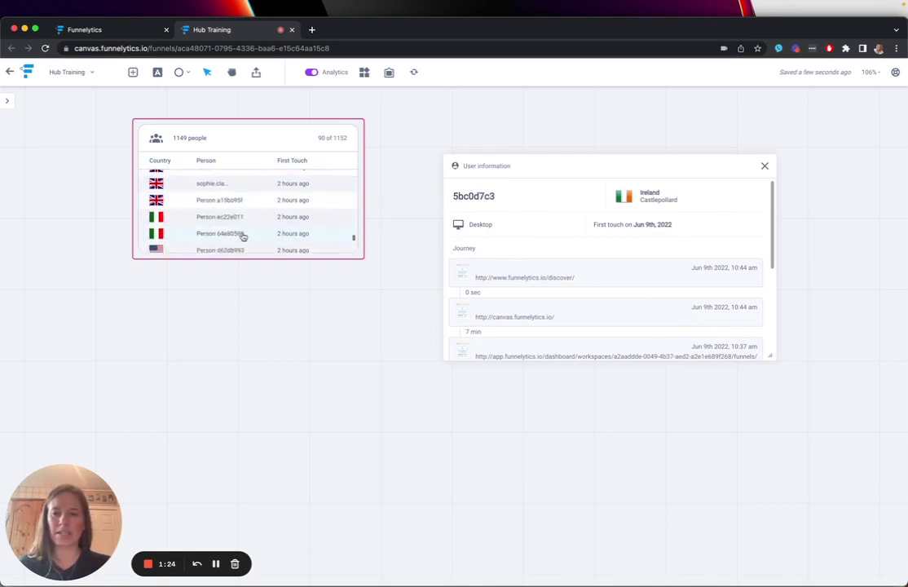
{"action": "scroll", "coordinate": [242, 236], "scroll_direction": "down", "scroll_amount": 3}
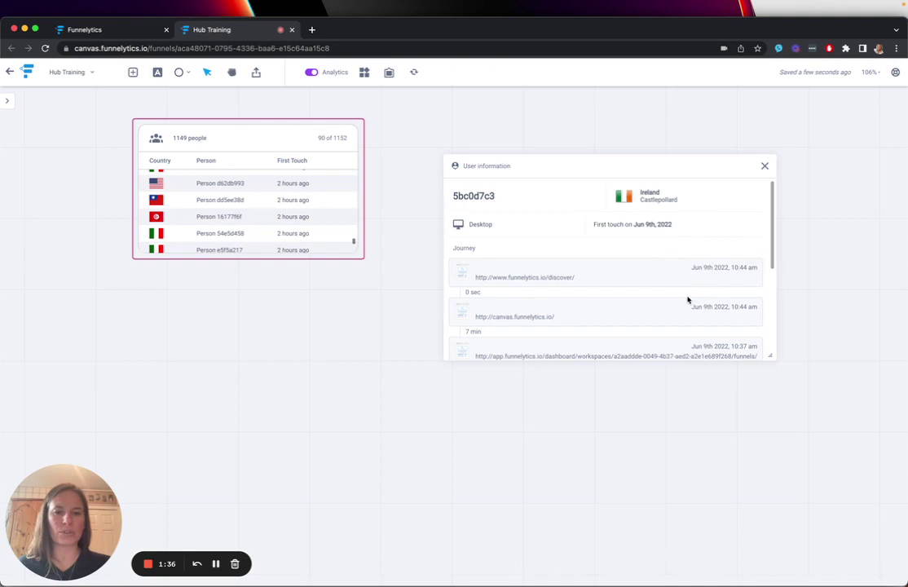
{"action": "scroll", "coordinate": [688, 300], "scroll_direction": "down", "scroll_amount": 5}
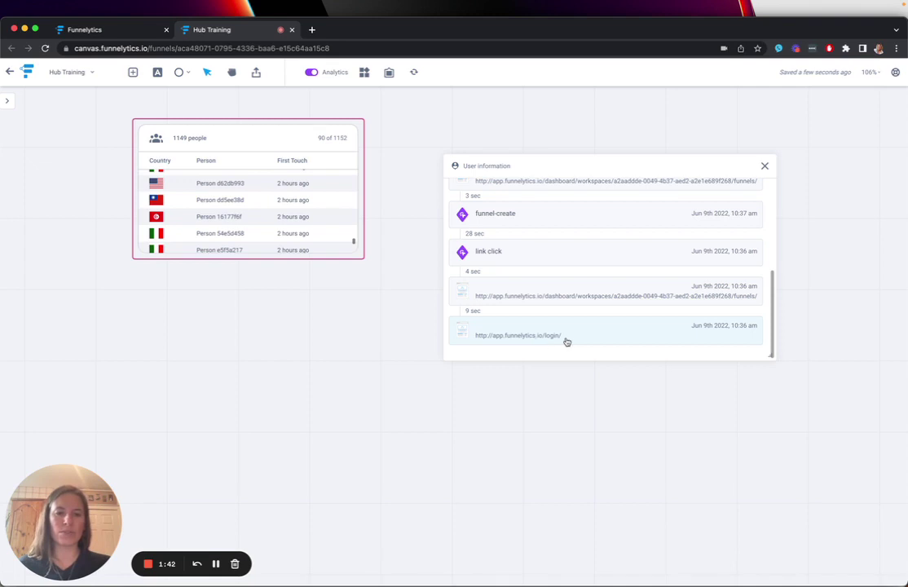
{"action": "scroll", "coordinate": [574, 298], "scroll_direction": "up", "scroll_amount": 2}
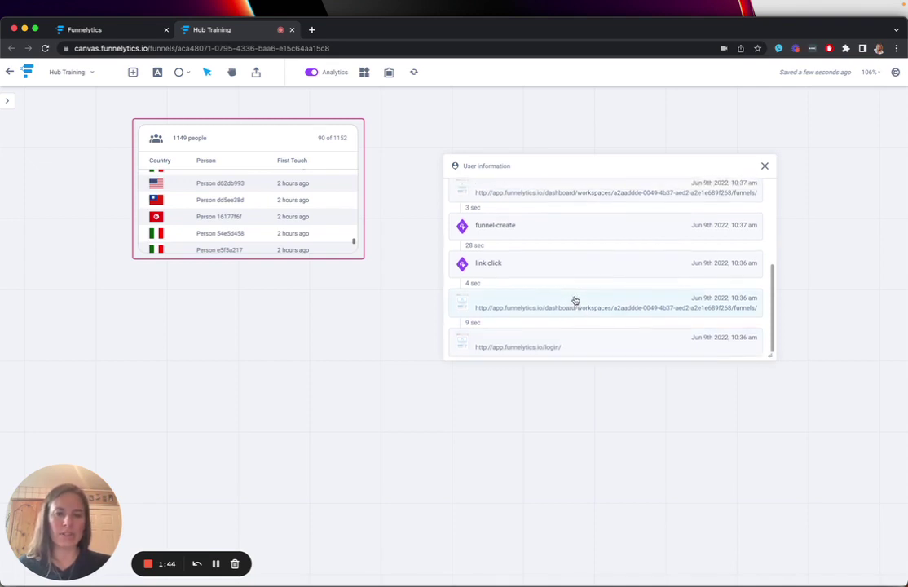
{"action": "scroll", "coordinate": [574, 300], "scroll_direction": "up", "scroll_amount": 6}
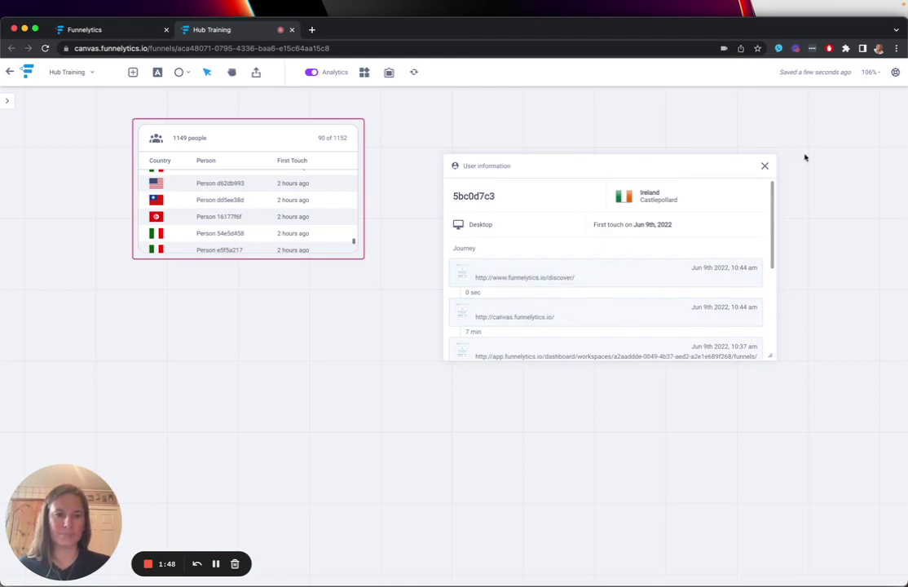
Step: Open a French visitor's profile, inspect the google.com and funnelytics.io journey steps, then close everything
{"action": "left_click", "coordinate": [766, 168]}
{"action": "scroll", "coordinate": [239, 225], "scroll_direction": "down", "scroll_amount": 5}
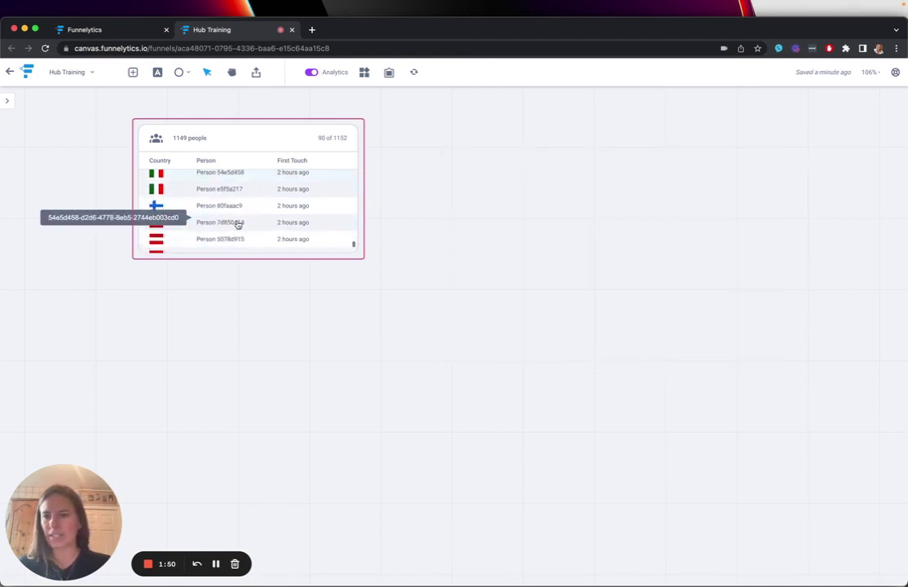
{"action": "left_click", "coordinate": [238, 229]}
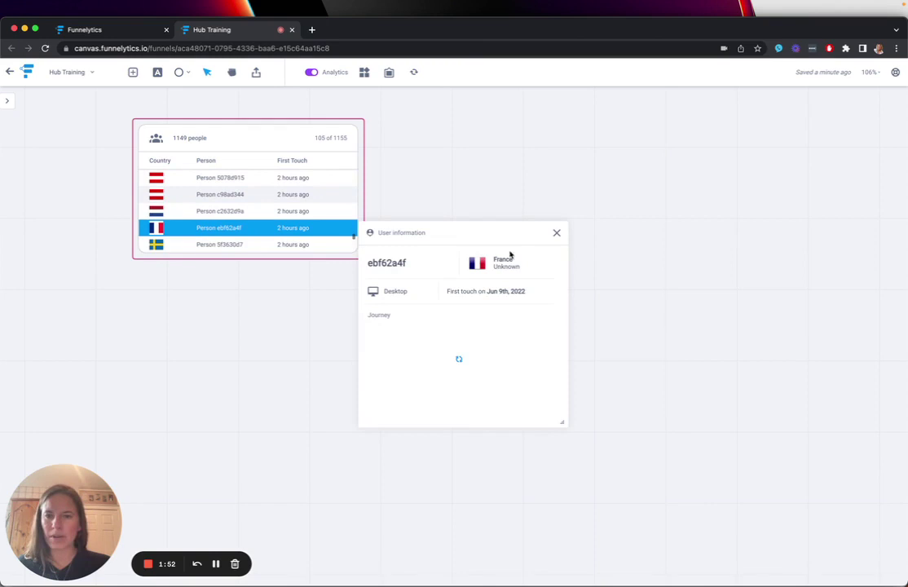
{"action": "left_click_drag", "start_coordinate": [497, 237], "coordinate": [569, 185]}
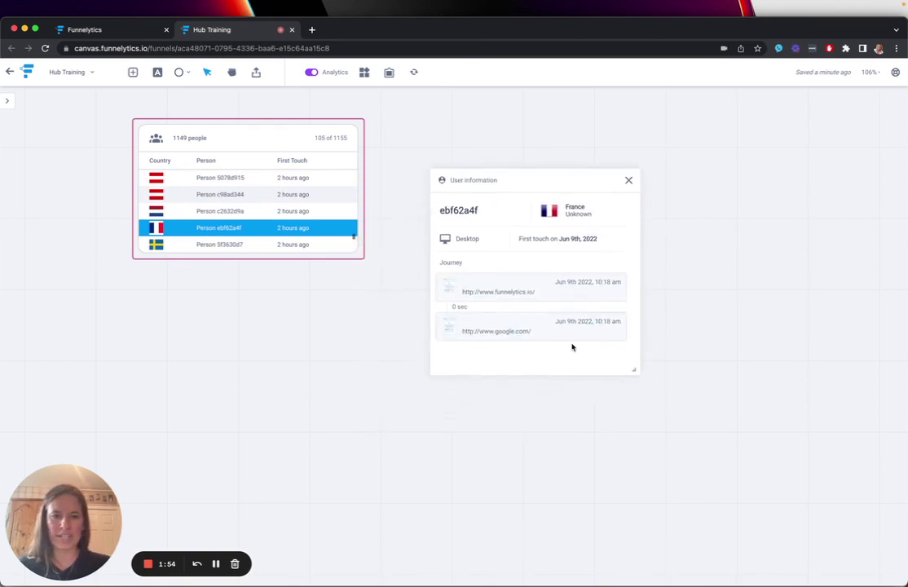
{"action": "left_click", "coordinate": [543, 328]}
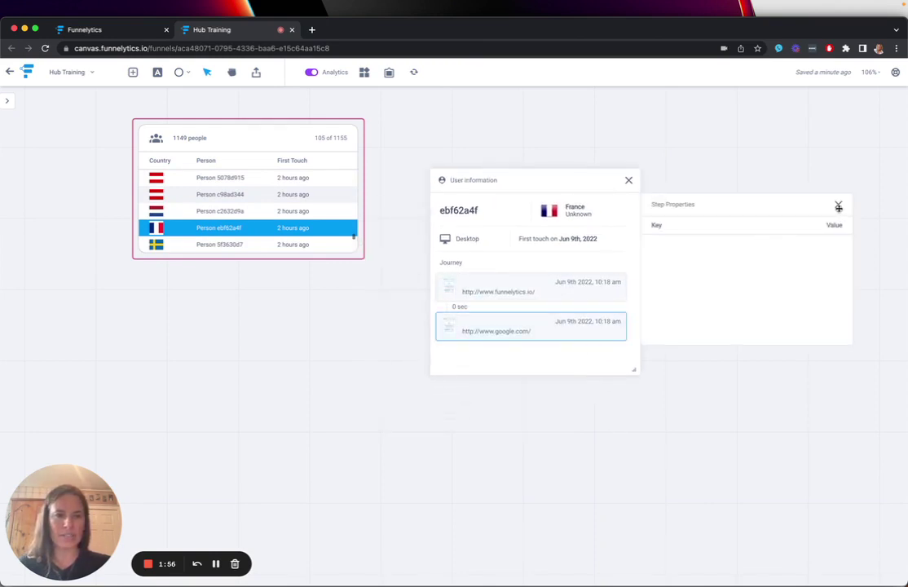
{"action": "left_click", "coordinate": [616, 293]}
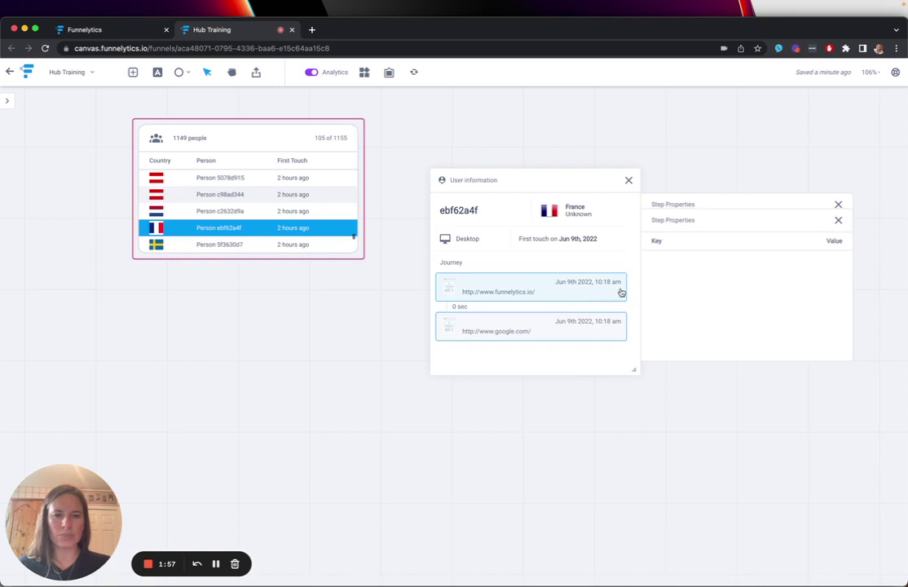
{"action": "left_click", "coordinate": [838, 217]}
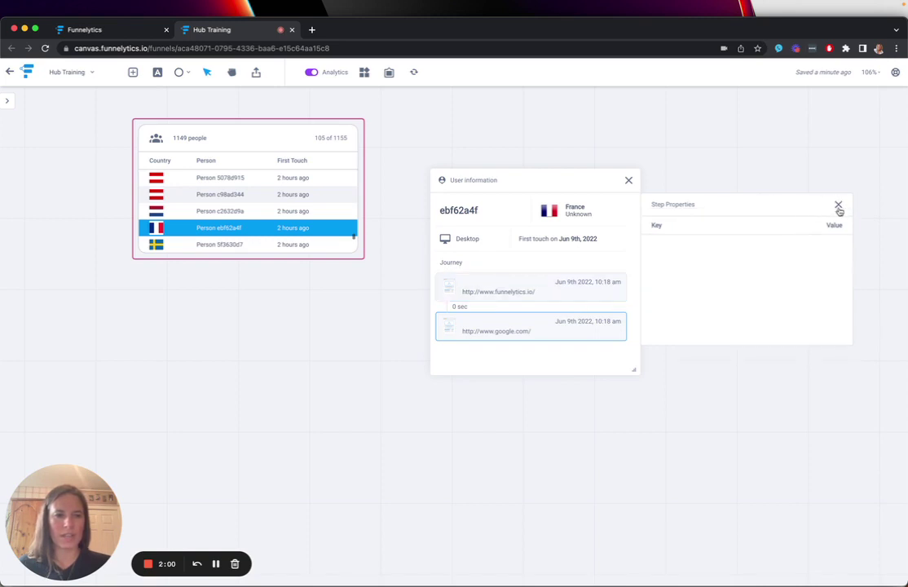
{"action": "left_click", "coordinate": [839, 205]}
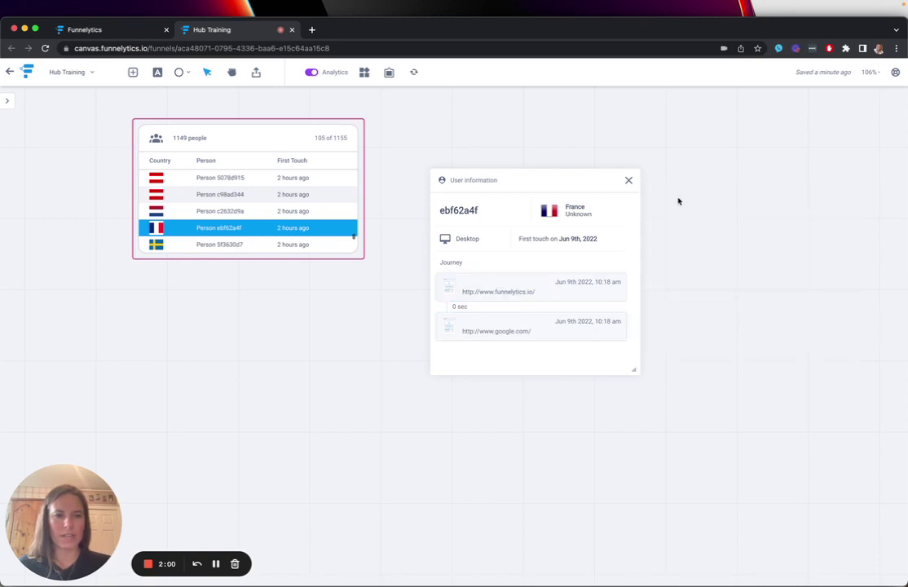
{"action": "left_click", "coordinate": [629, 180]}
Step: Inspect a Brazilian visitor's google.com step, then view another French visitor's profile and close it
{"action": "scroll", "coordinate": [286, 235], "scroll_direction": "down", "scroll_amount": 10}
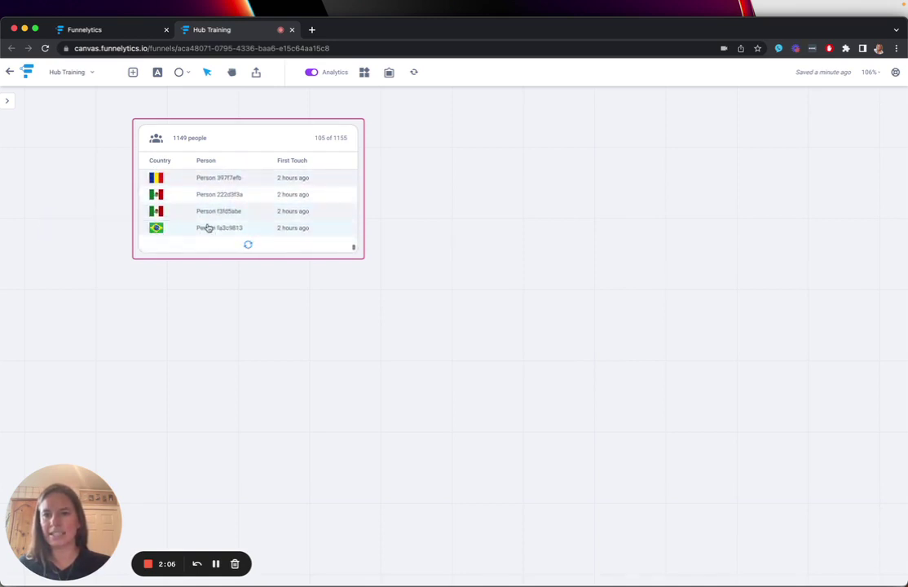
{"action": "left_click", "coordinate": [239, 229]}
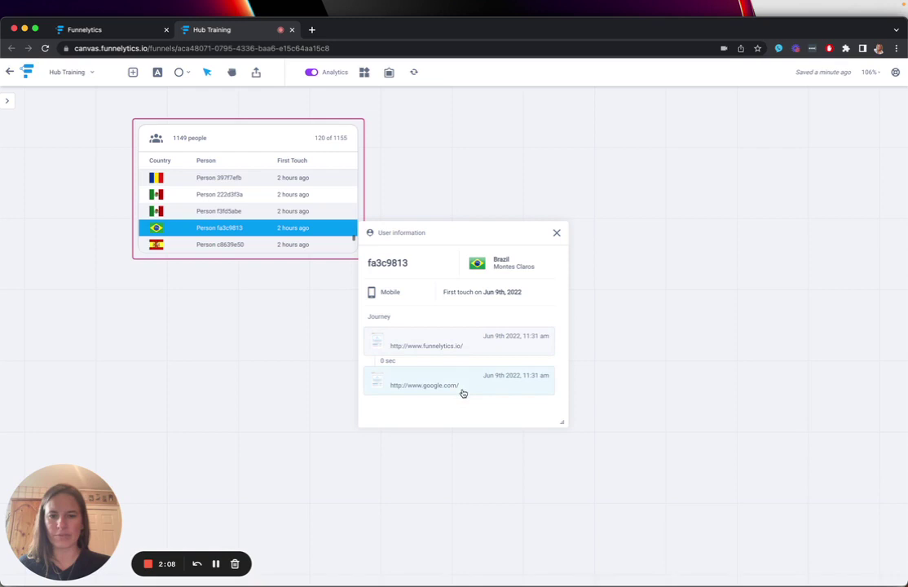
{"action": "left_click", "coordinate": [454, 387]}
{"action": "left_click", "coordinate": [766, 258]}
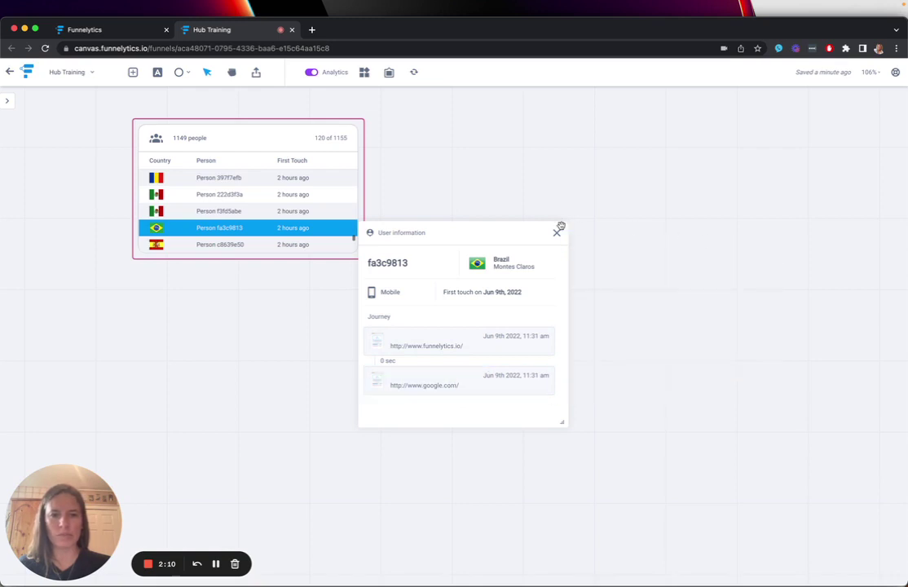
{"action": "left_click", "coordinate": [557, 233]}
{"action": "scroll", "coordinate": [257, 219], "scroll_direction": "down", "scroll_amount": 3}
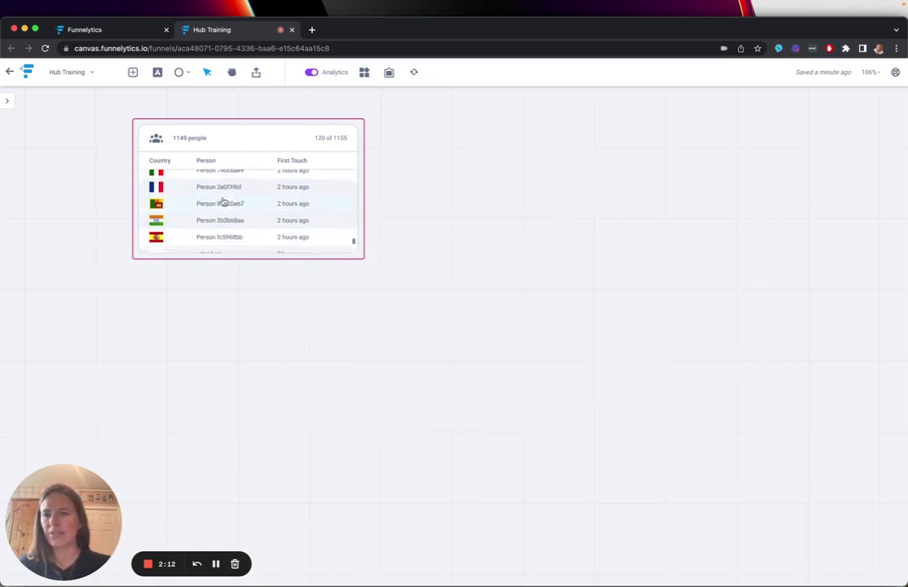
{"action": "left_click", "coordinate": [244, 208]}
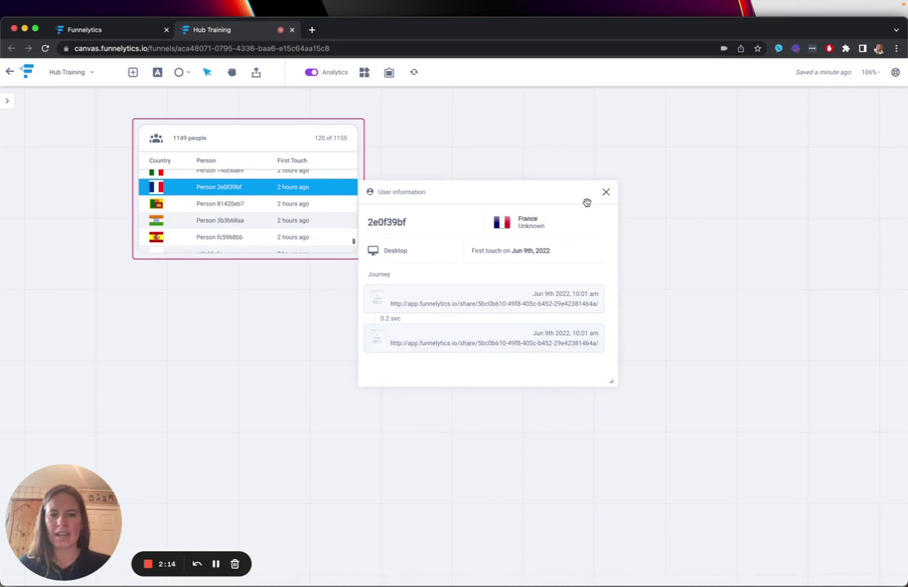
{"action": "left_click", "coordinate": [604, 192]}
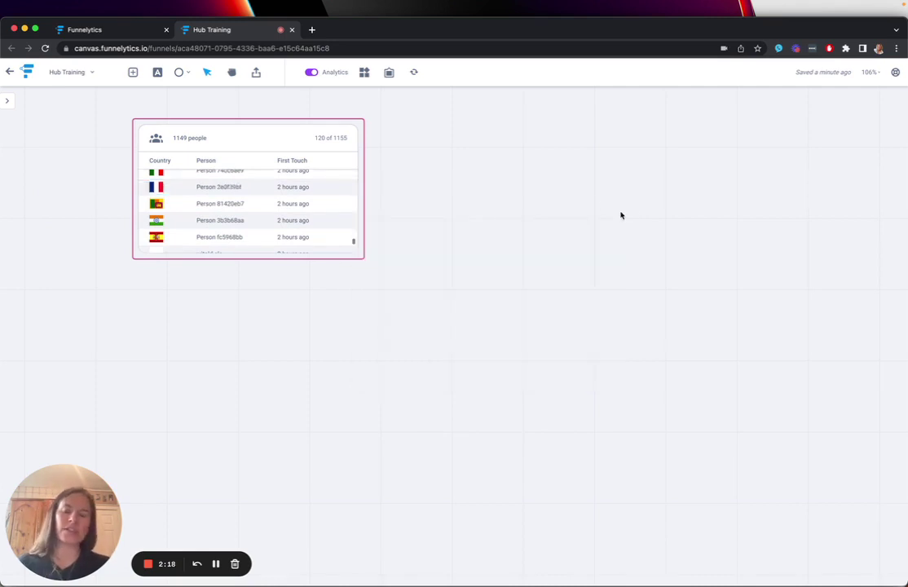
Step: Scroll the people list and bring up the context menu on empty canvas beside the widget
{"action": "scroll", "coordinate": [284, 227], "scroll_direction": "down", "scroll_amount": 3}
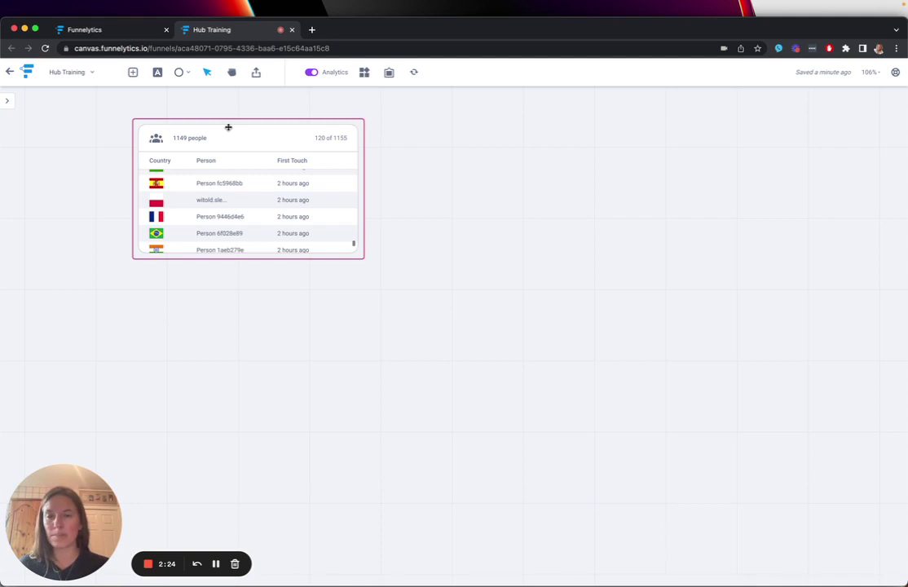
{"action": "right_click", "coordinate": [516, 185]}
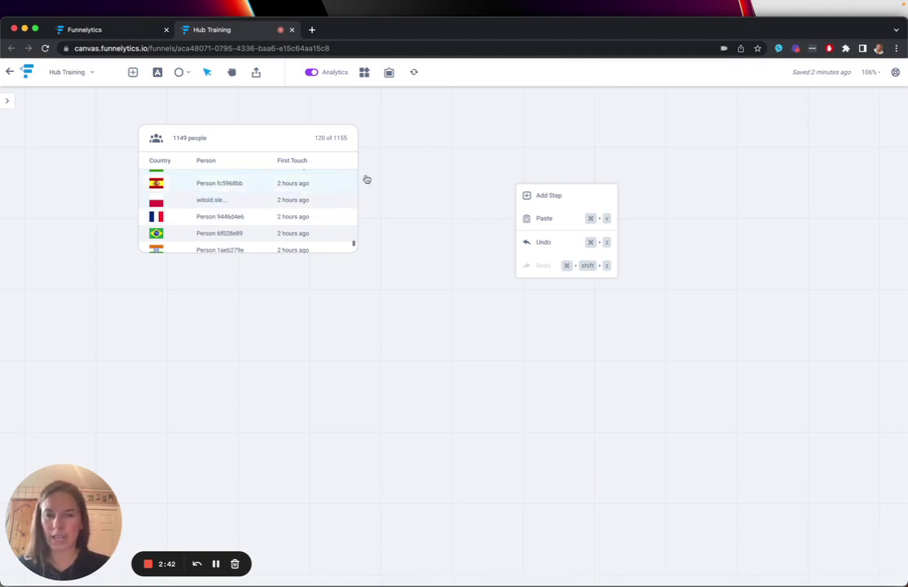
Step: Add an app.funnelytics.io/dashboard/ page step from the Explorer's tracked pages
{"action": "left_click", "coordinate": [580, 195]}
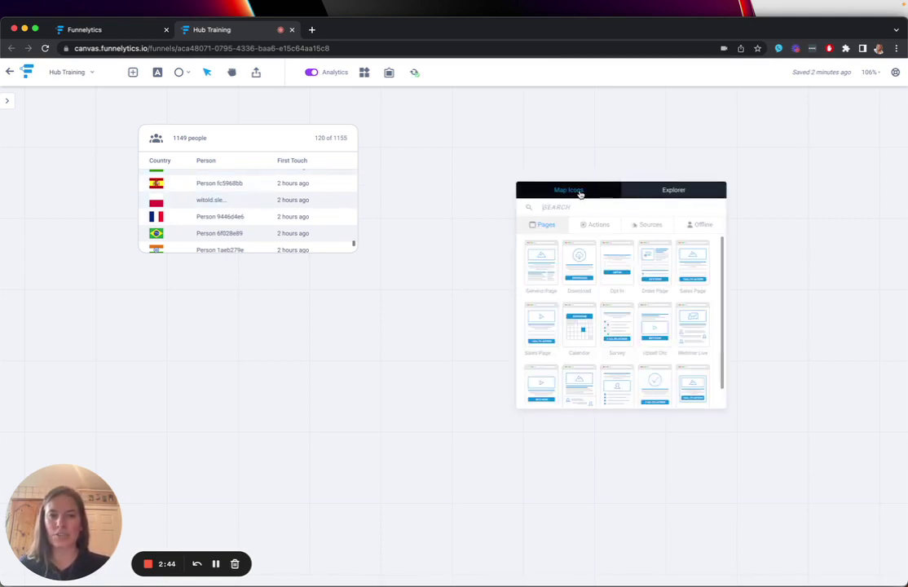
{"action": "left_click", "coordinate": [657, 193]}
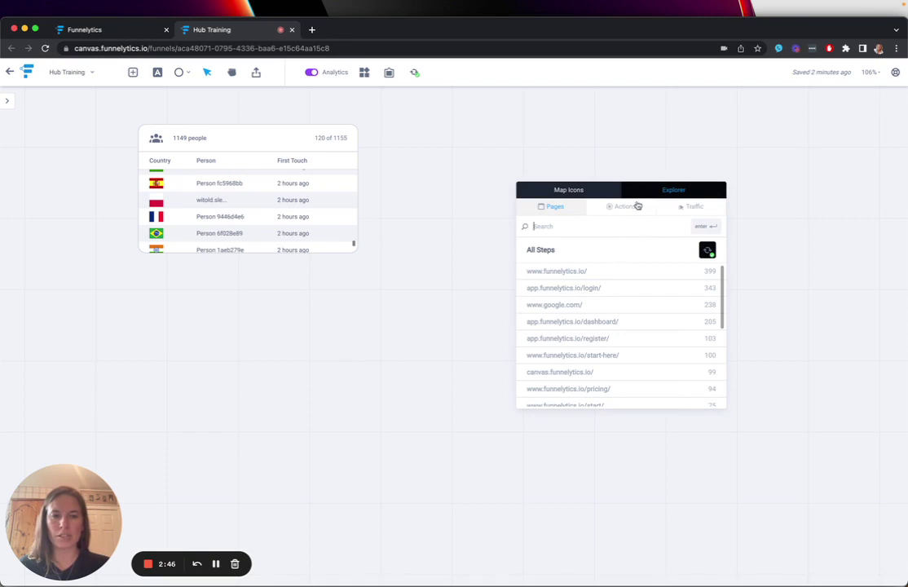
{"action": "left_click", "coordinate": [641, 323]}
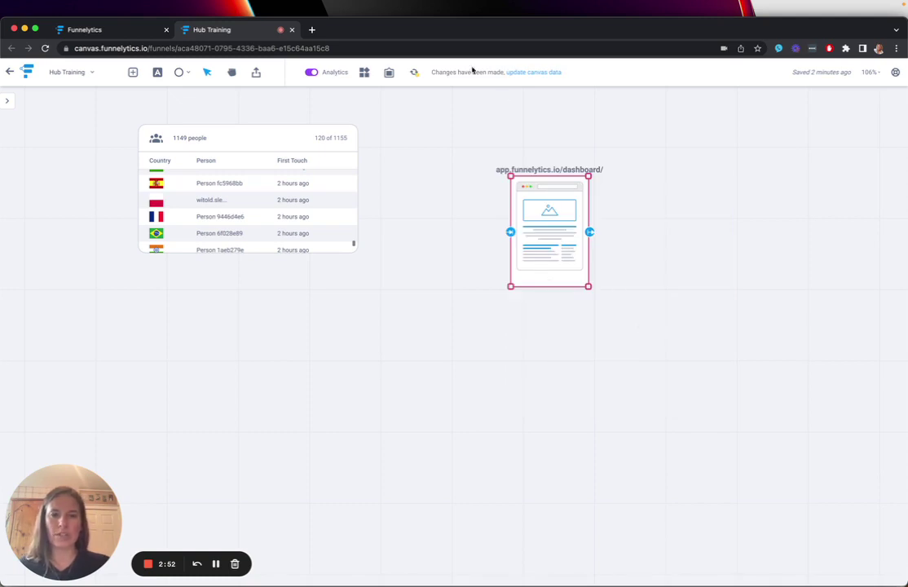
Step: Check the dashboard step's Style settings, then refresh canvas data so it shows 206 people
{"action": "left_click", "coordinate": [565, 230]}
{"action": "left_click", "coordinate": [507, 312]}
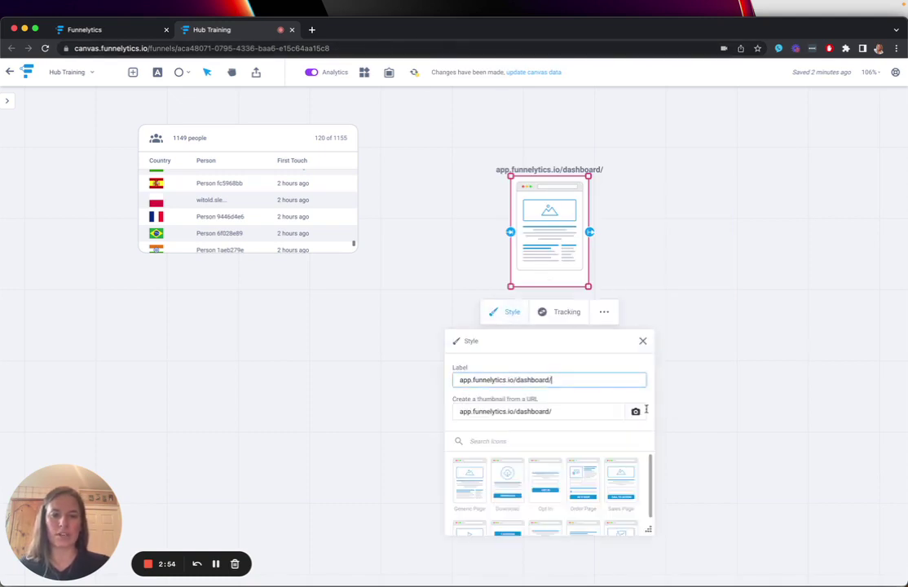
{"action": "left_click", "coordinate": [643, 341]}
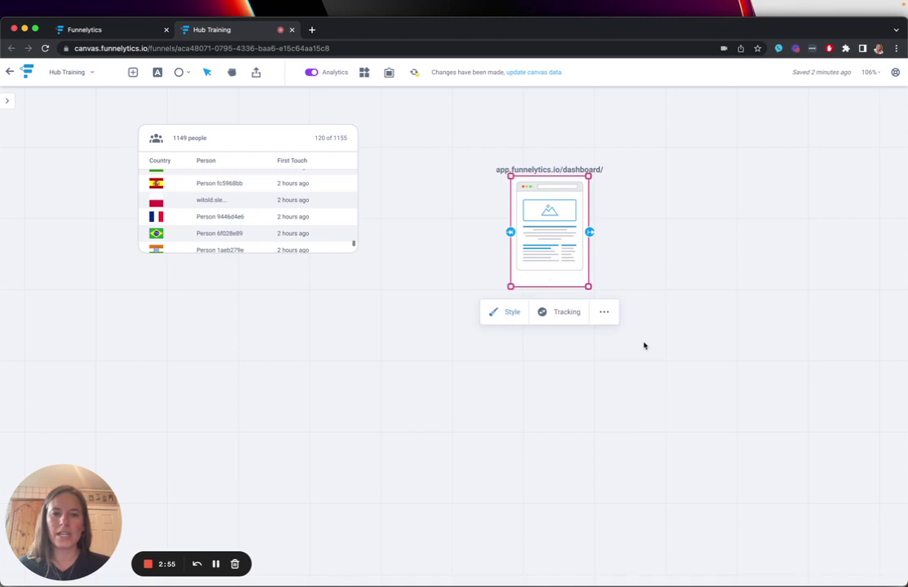
{"action": "left_click", "coordinate": [414, 71]}
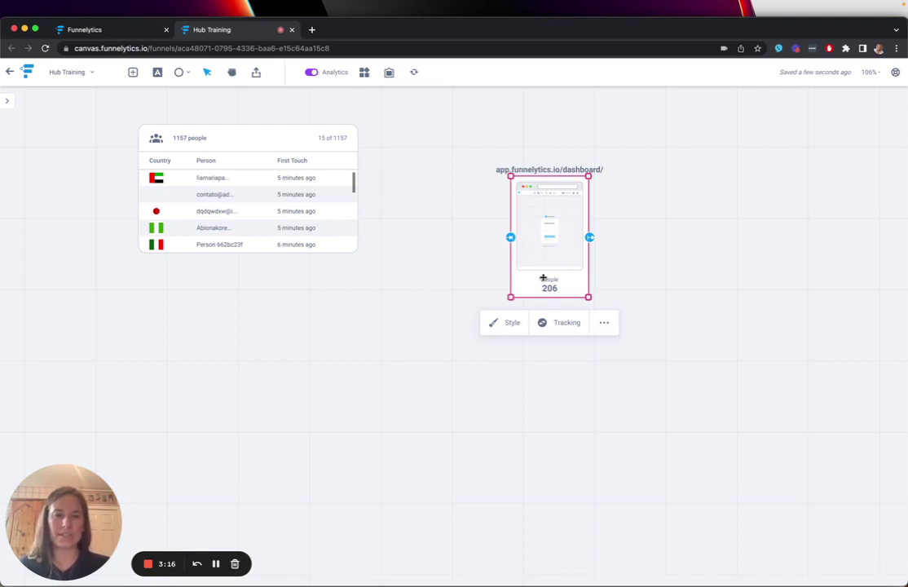
Step: Filter the People widget to people who performed the dashboard page step, leaving 206 of 1157
{"action": "left_click", "coordinate": [7, 101]}
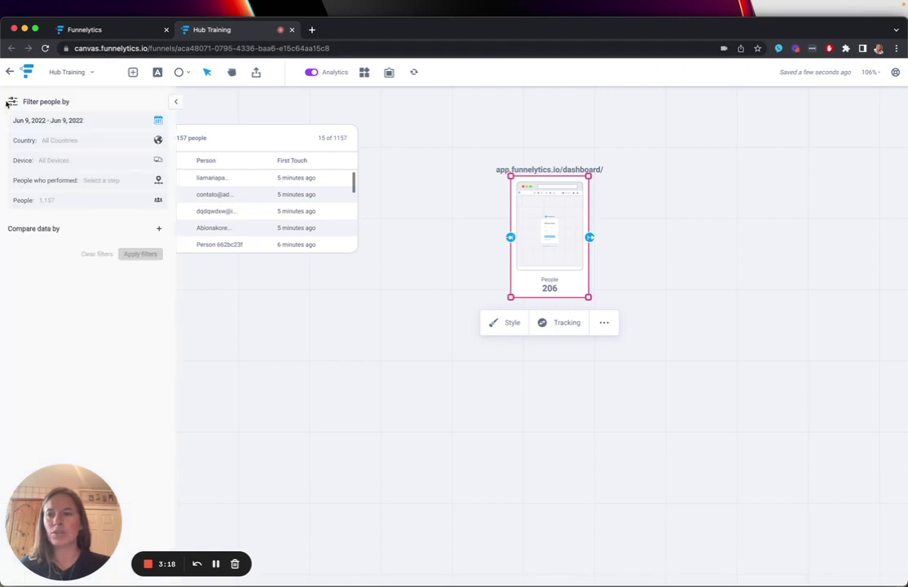
{"action": "left_click_drag", "start_coordinate": [266, 134], "coordinate": [365, 128]}
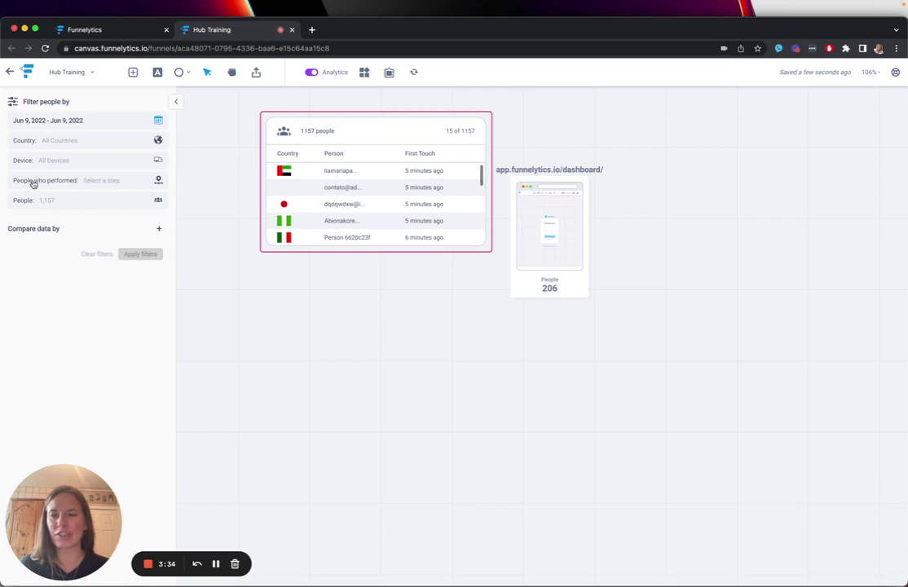
{"action": "left_click", "coordinate": [100, 186]}
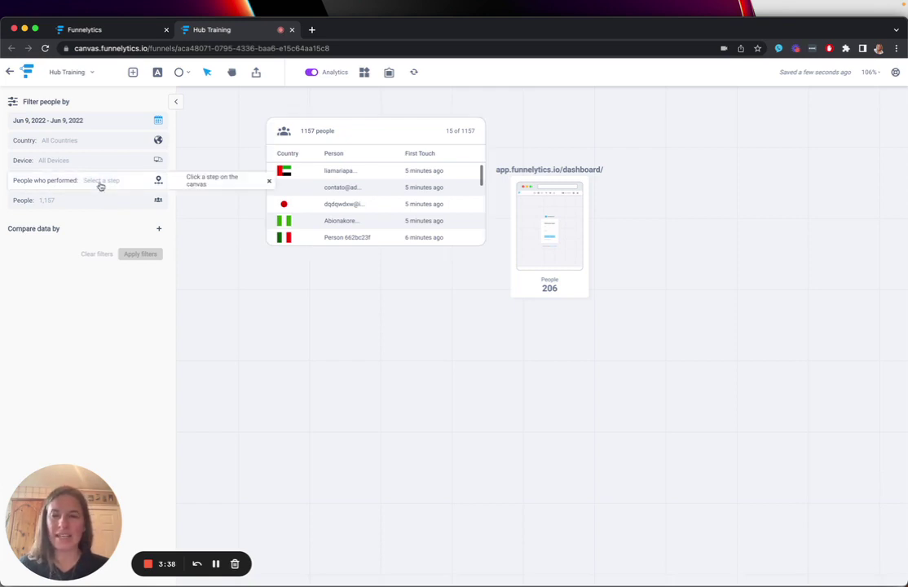
{"action": "left_click", "coordinate": [571, 248]}
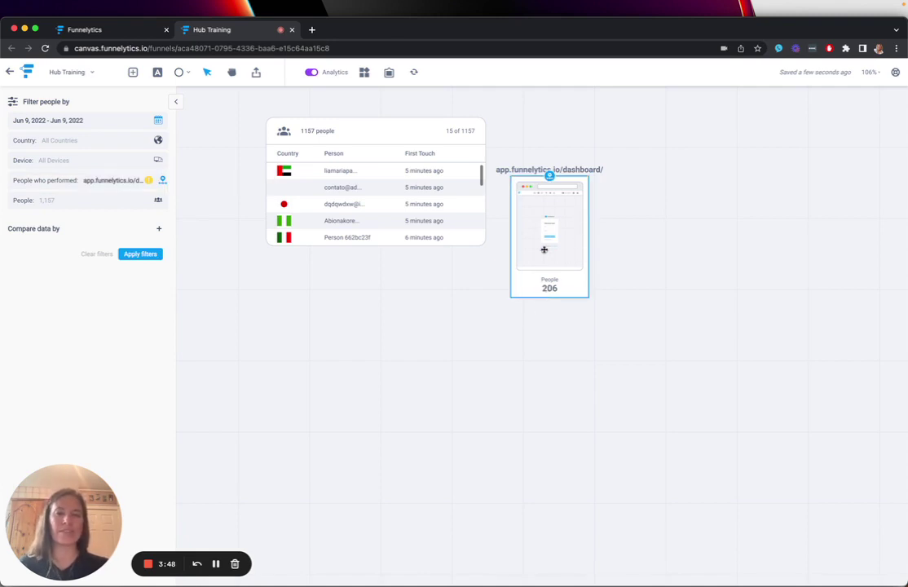
{"action": "mouse_move", "coordinate": [152, 182]}
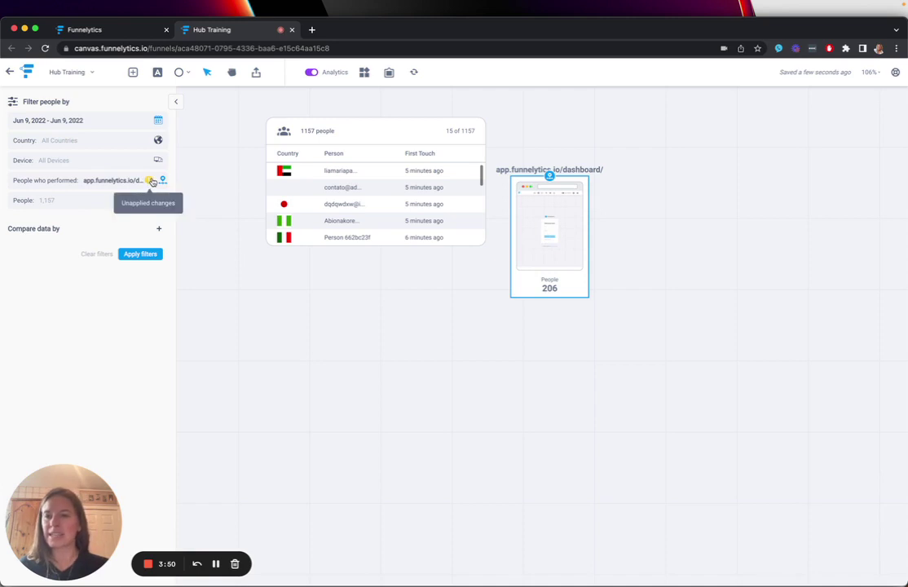
{"action": "left_click", "coordinate": [140, 253]}
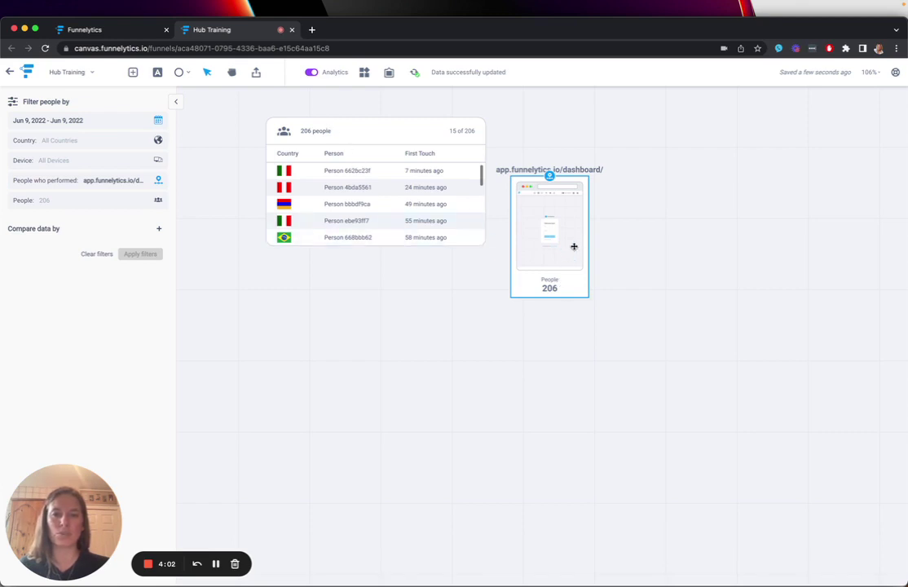
{"action": "scroll", "coordinate": [310, 196], "scroll_direction": "down", "scroll_amount": 10}
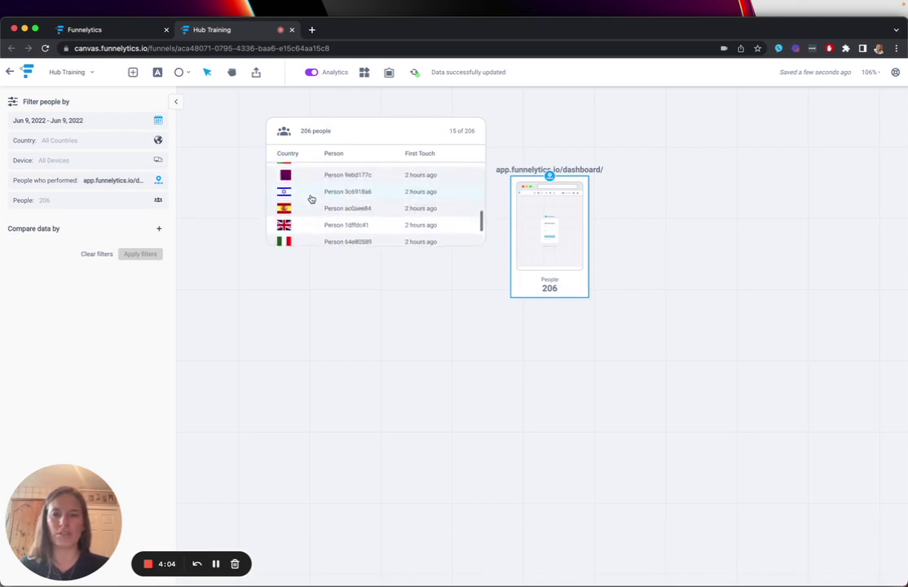
{"action": "scroll", "coordinate": [342, 229], "scroll_direction": "down", "scroll_amount": 2}
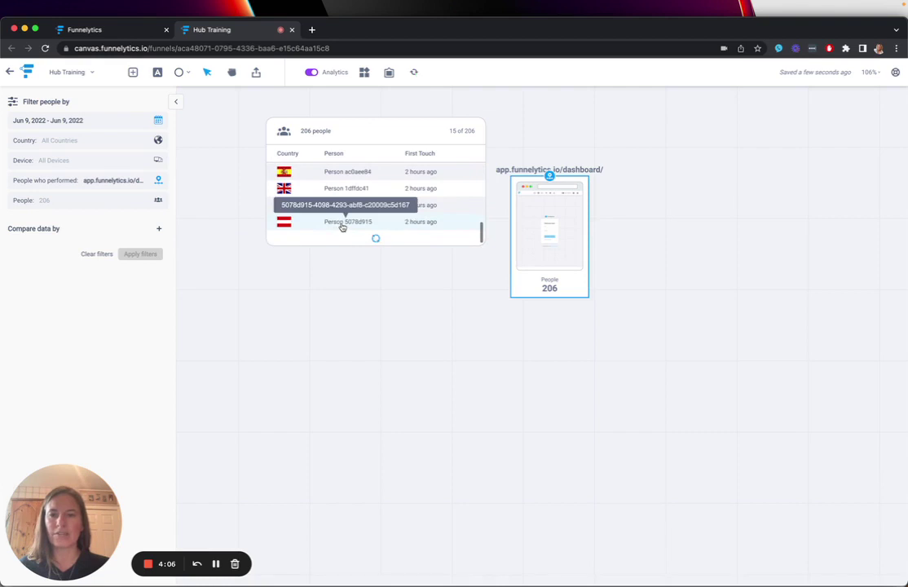
{"action": "scroll", "coordinate": [342, 227], "scroll_direction": "down", "scroll_amount": 6}
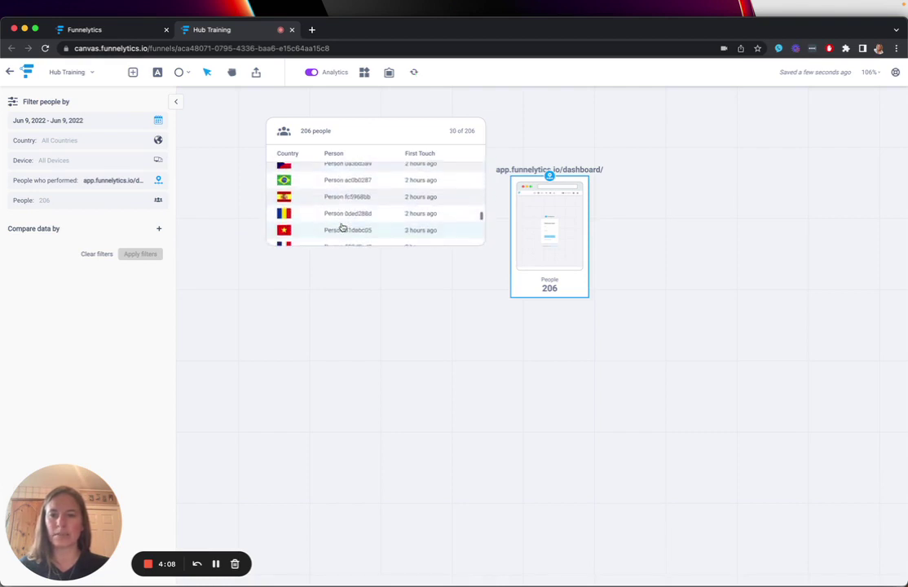
{"action": "scroll", "coordinate": [342, 227], "scroll_direction": "down", "scroll_amount": 8}
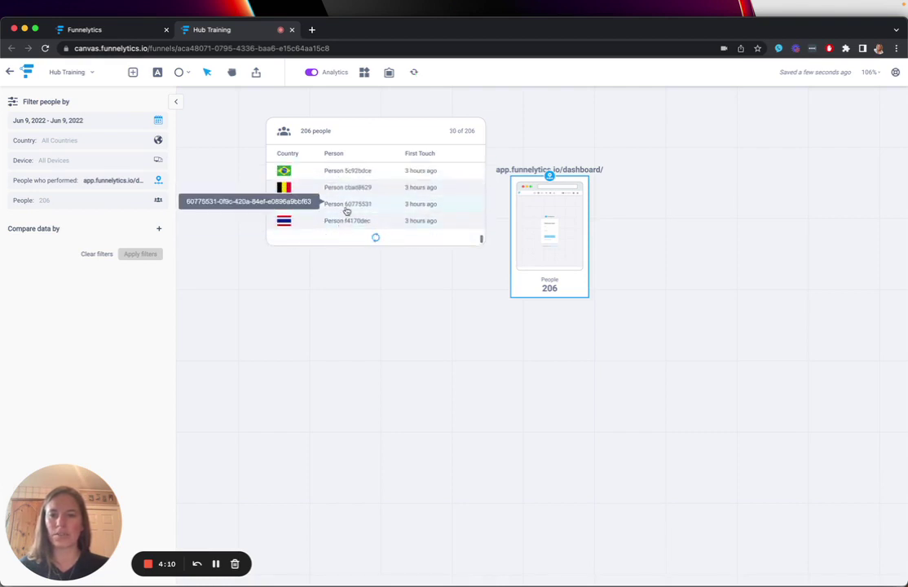
{"action": "left_click", "coordinate": [346, 209]}
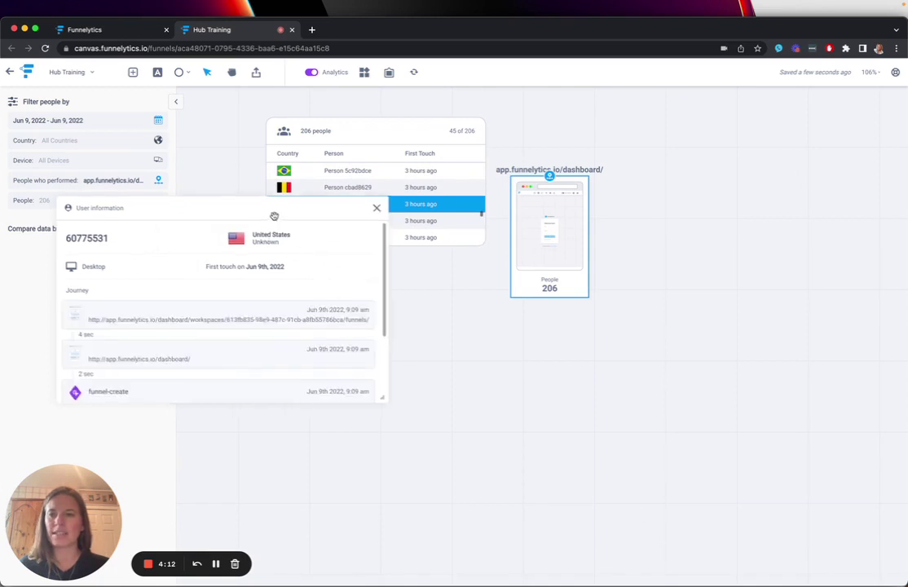
{"action": "scroll", "coordinate": [550, 400], "scroll_direction": "down", "scroll_amount": 3}
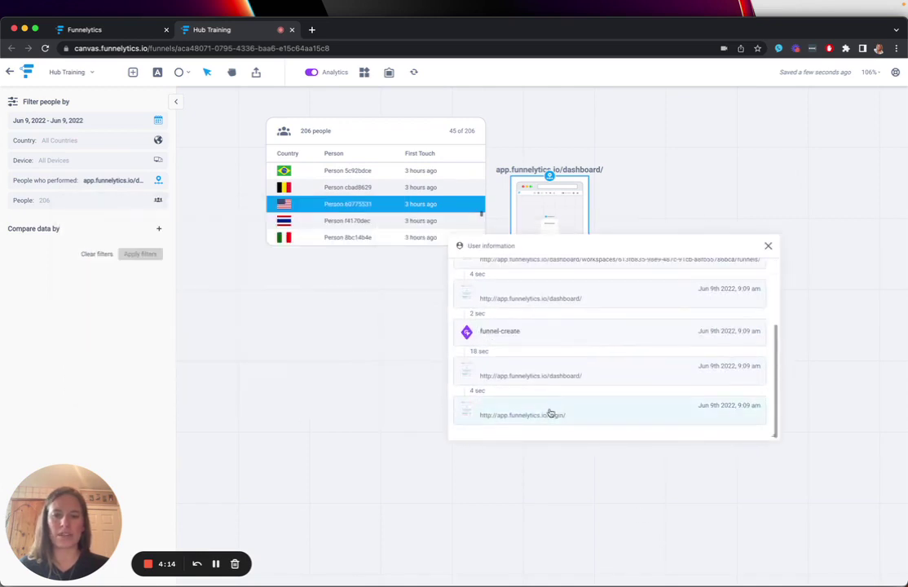
{"action": "scroll", "coordinate": [549, 381], "scroll_direction": "up", "scroll_amount": 2}
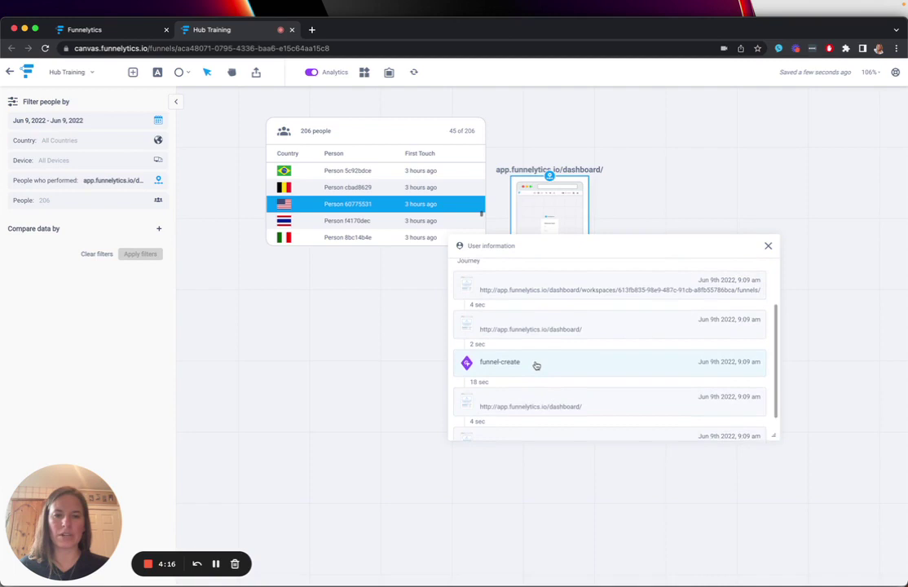
{"action": "scroll", "coordinate": [536, 365], "scroll_direction": "up", "scroll_amount": 3}
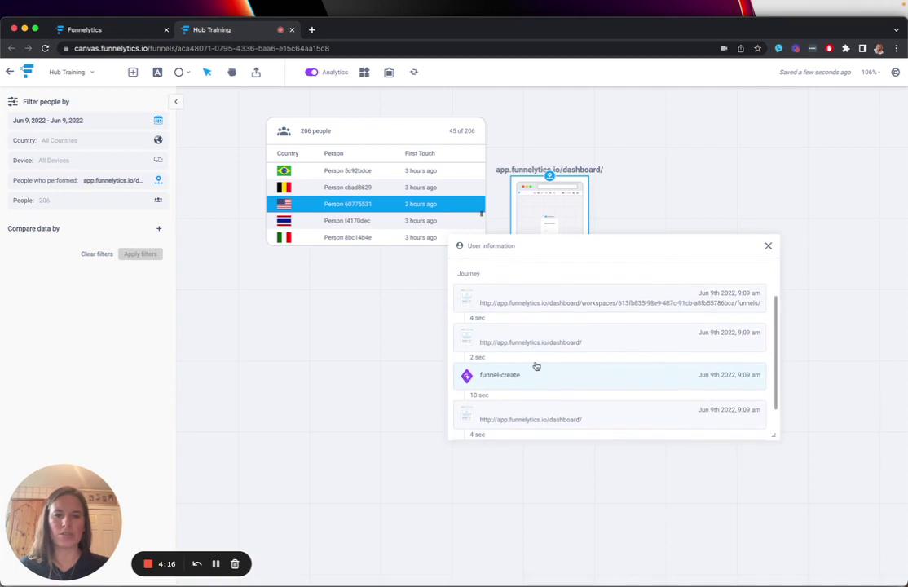
{"action": "left_click", "coordinate": [769, 246]}
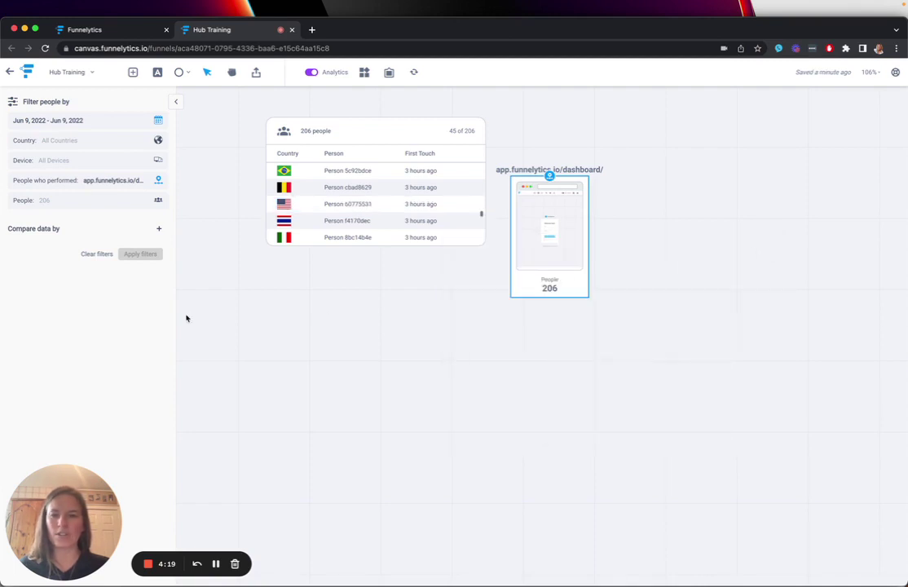
Step: Remove the People widget's step filter and delete the dashboard page step
{"action": "left_click", "coordinate": [100, 254]}
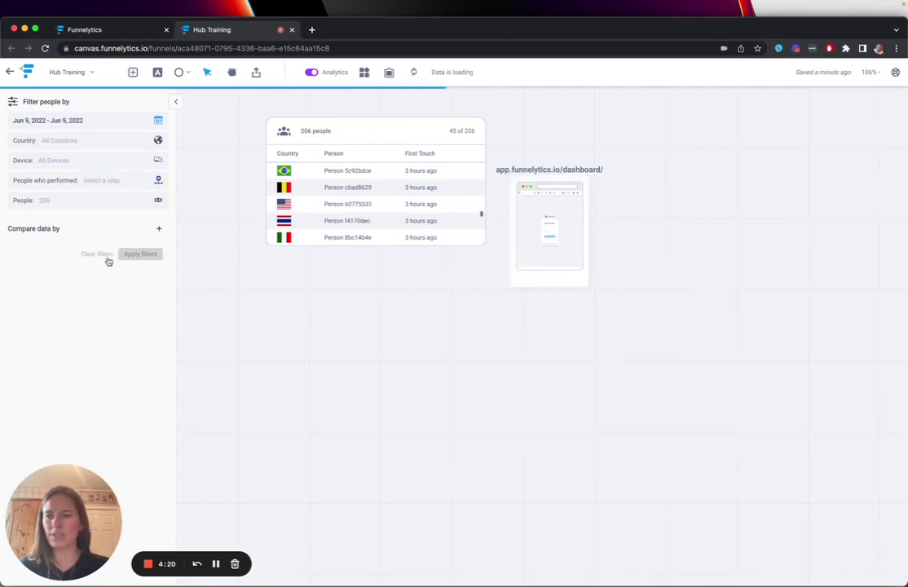
{"action": "left_click", "coordinate": [570, 233]}
{"action": "key", "text": "BackSpace"}
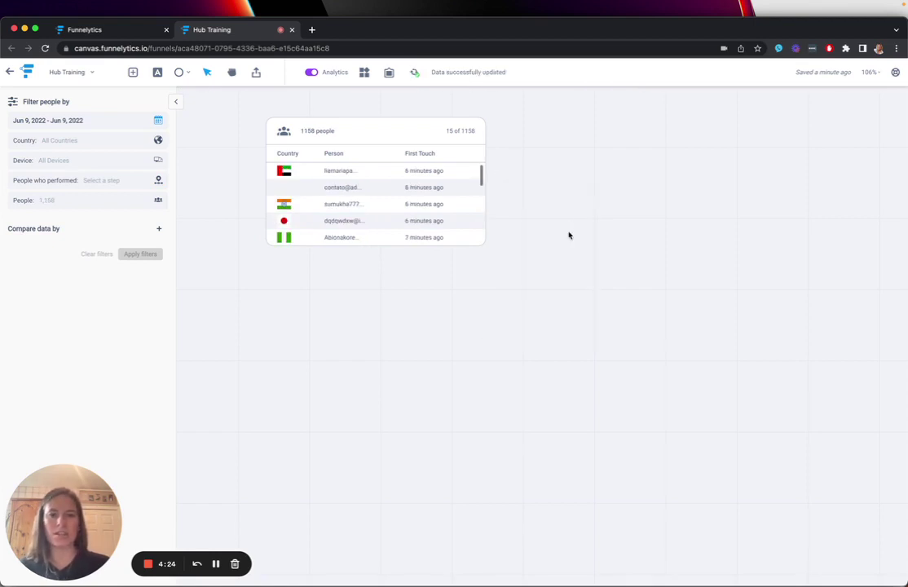
{"action": "right_click", "coordinate": [566, 210]}
{"action": "left_click", "coordinate": [599, 243]}
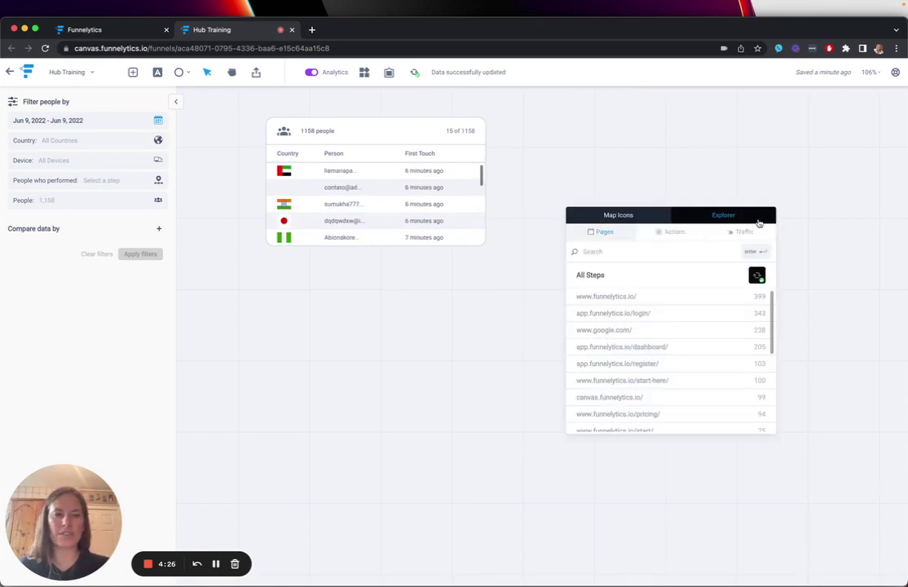
{"action": "left_click", "coordinate": [654, 221]}
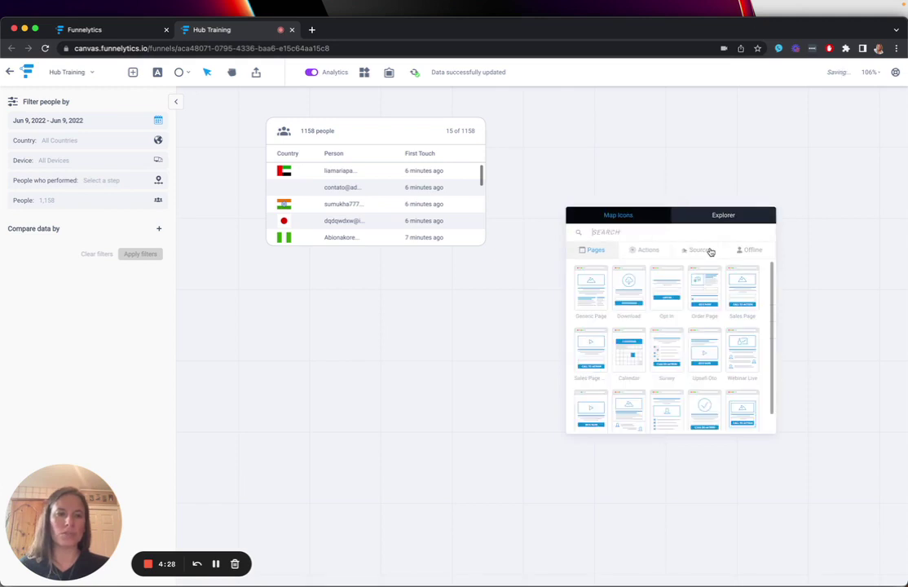
{"action": "left_click", "coordinate": [711, 252]}
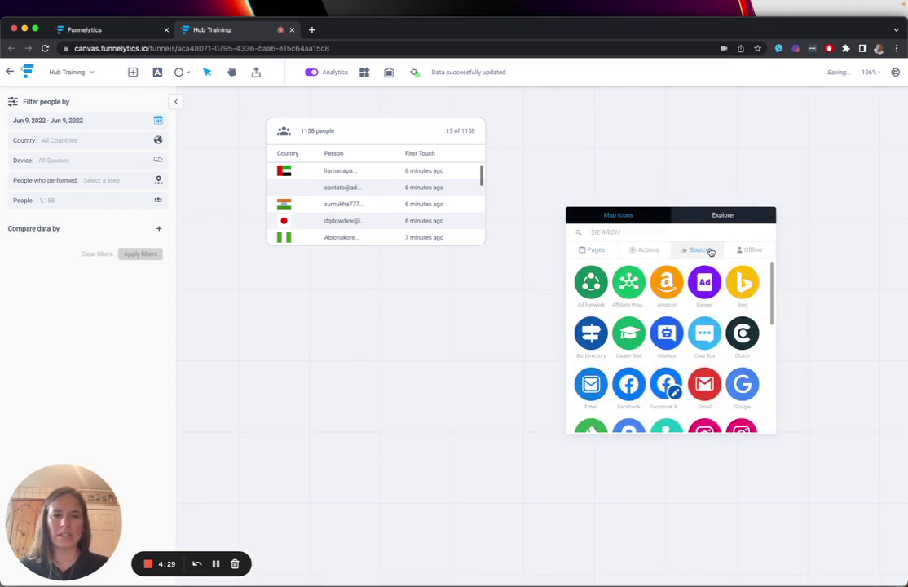
{"action": "left_click", "coordinate": [742, 384]}
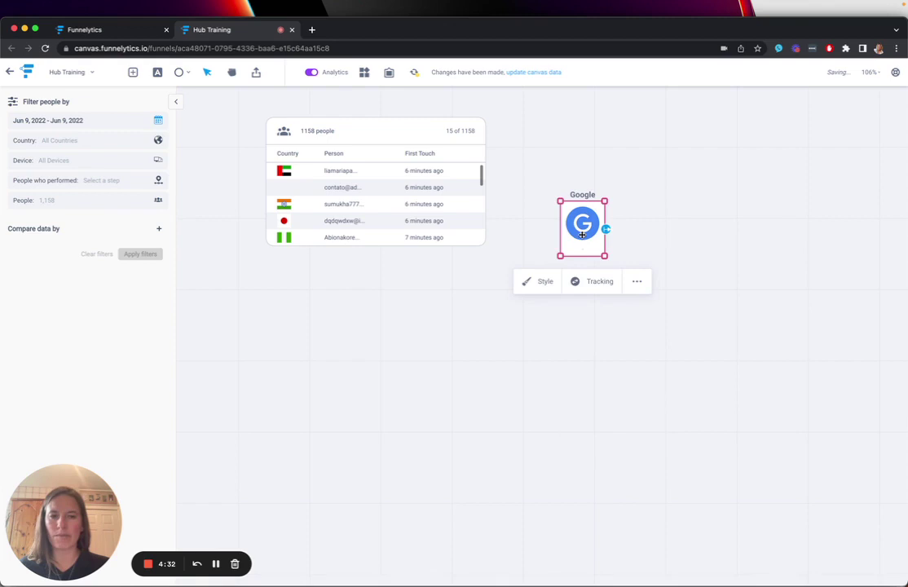
{"action": "left_click", "coordinate": [572, 286]}
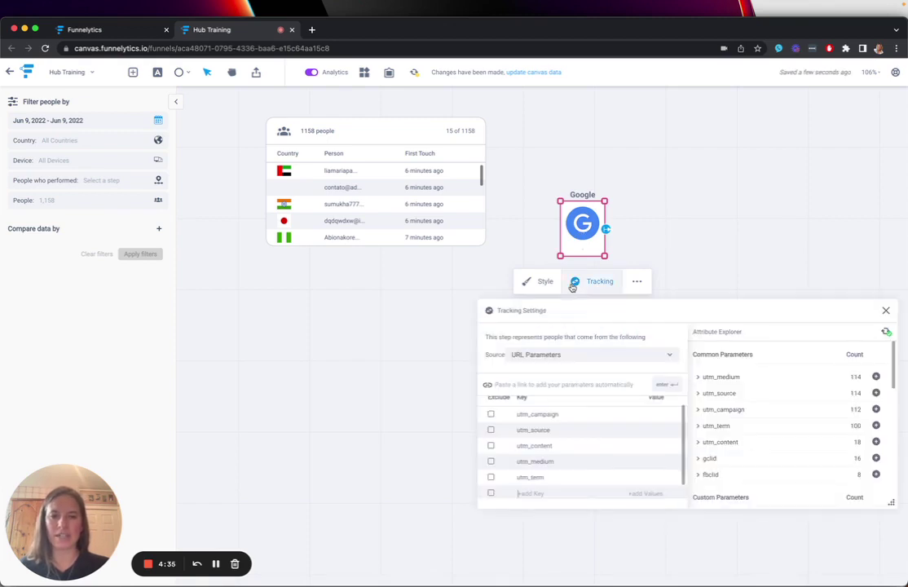
{"action": "left_click", "coordinate": [559, 362]}
{"action": "left_click", "coordinate": [537, 393]}
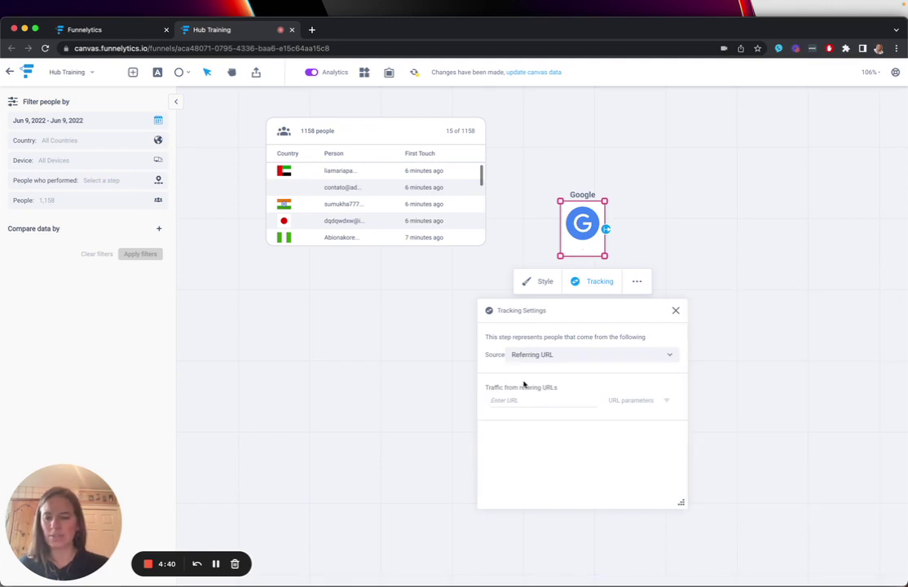
{"action": "type", "text": "www.google.com"}
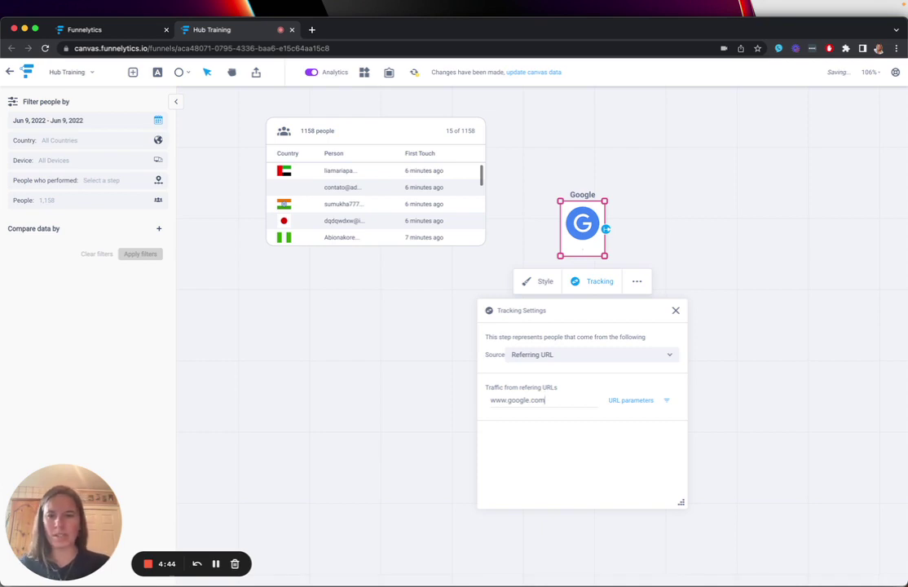
{"action": "left_click", "coordinate": [269, 302]}
Step: Apply a People filter for those who performed the Google step, leaving 241 people
{"action": "left_click", "coordinate": [134, 180]}
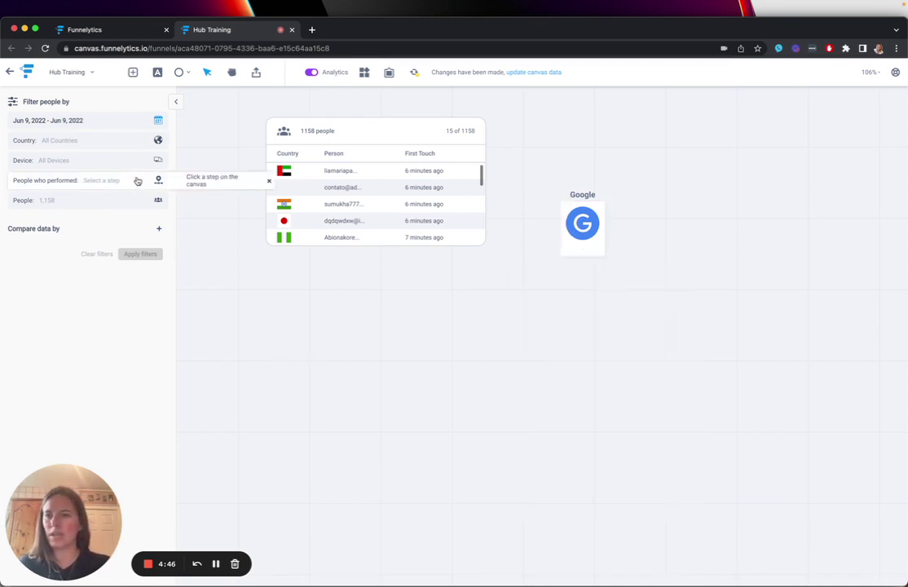
{"action": "left_click", "coordinate": [582, 229]}
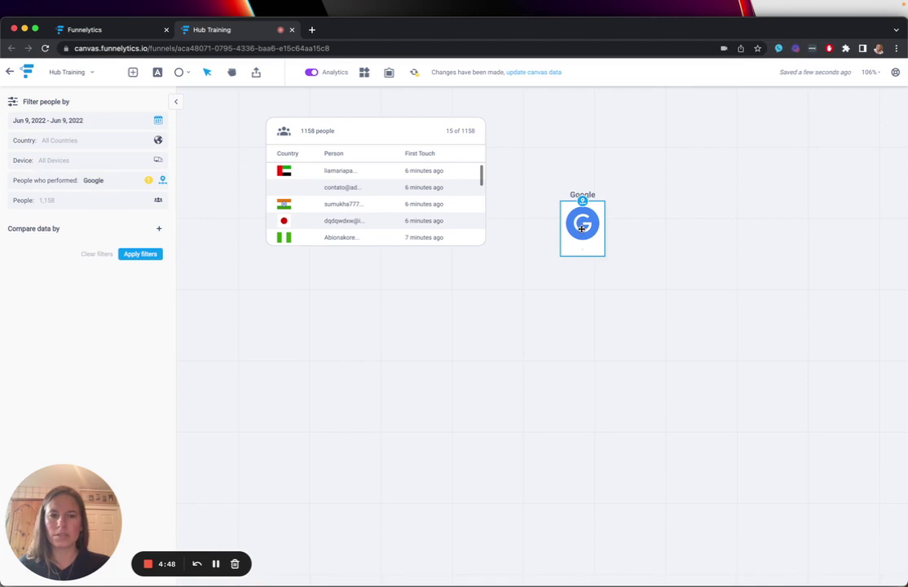
{"action": "left_click", "coordinate": [128, 254]}
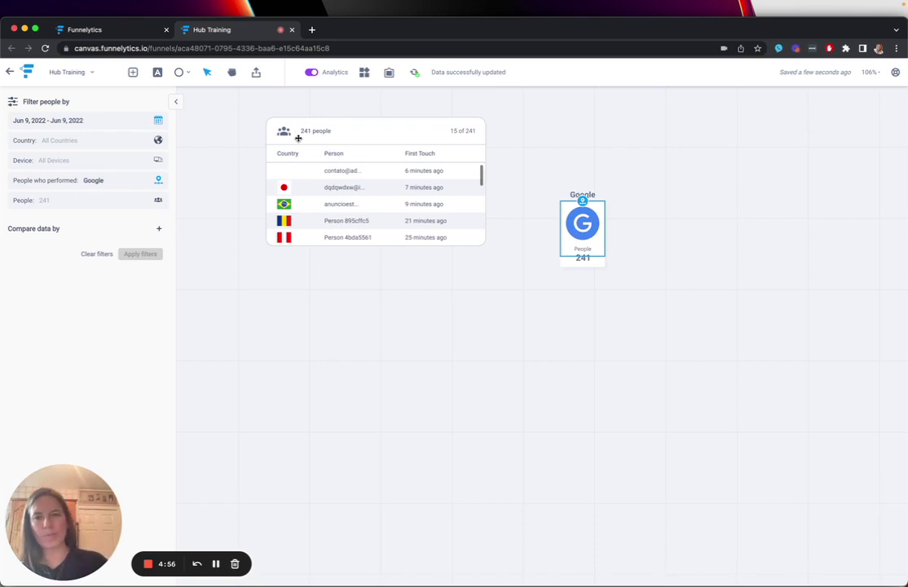
Step: Inspect a French visitor's google.com and funnelytics.io journey steps, then close the profile
{"action": "scroll", "coordinate": [369, 198], "scroll_direction": "down", "scroll_amount": 5}
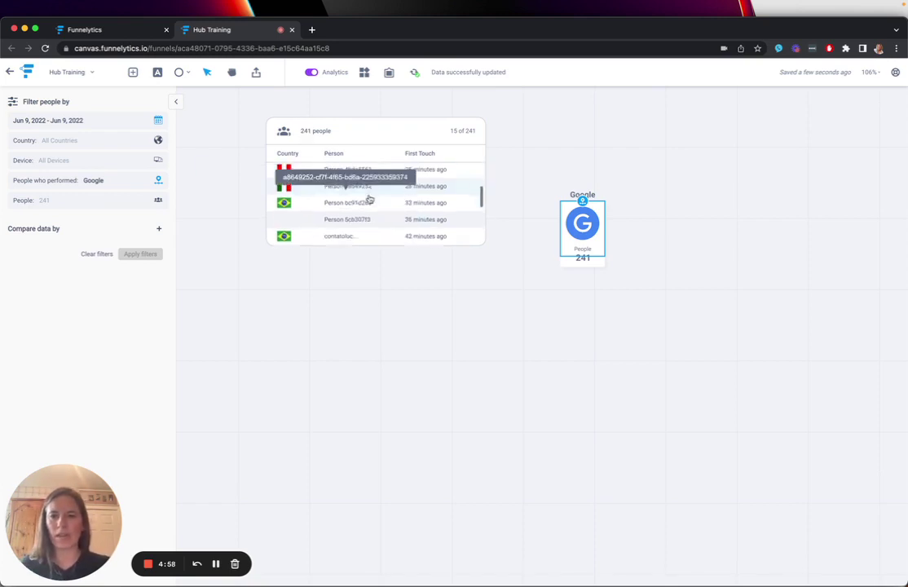
{"action": "scroll", "coordinate": [369, 198], "scroll_direction": "down", "scroll_amount": 3}
{"action": "left_click", "coordinate": [367, 203]}
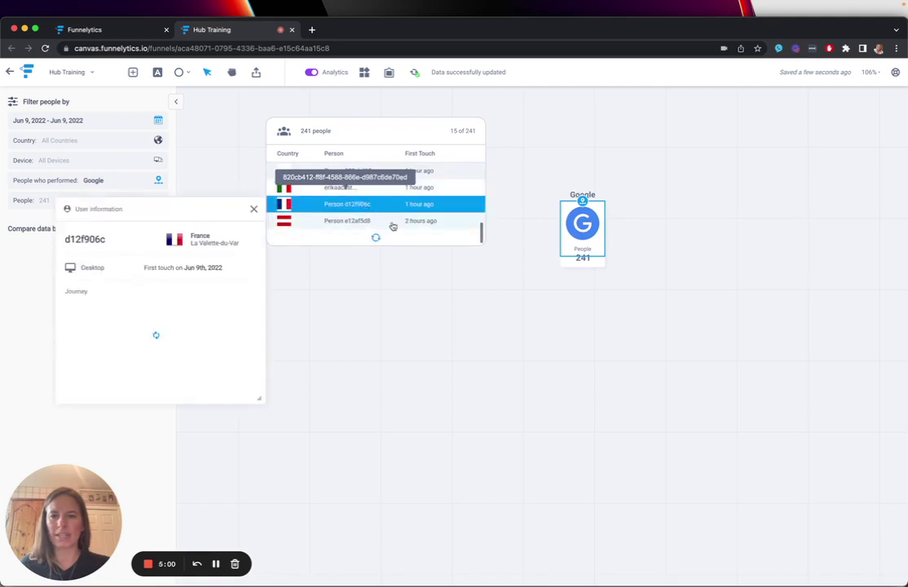
{"action": "left_click", "coordinate": [152, 358]}
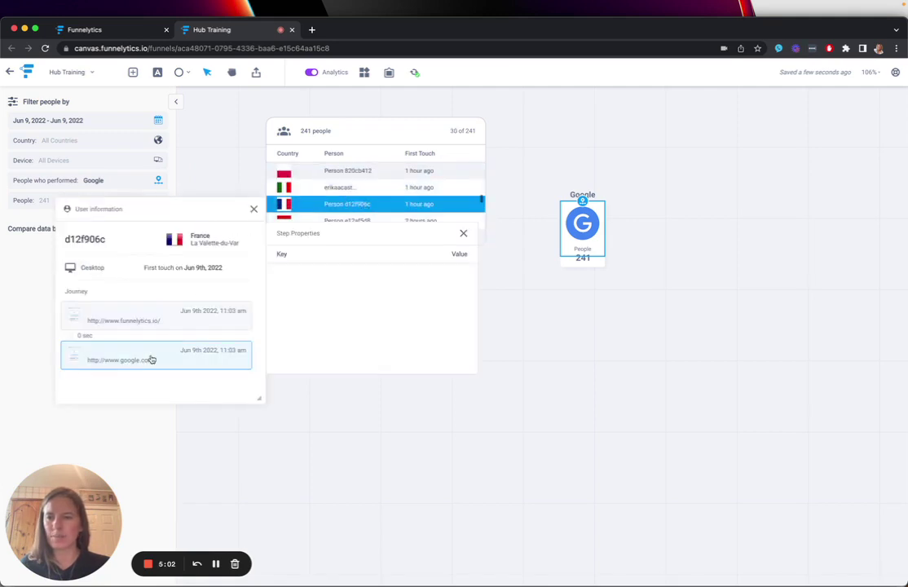
{"action": "left_click", "coordinate": [166, 325]}
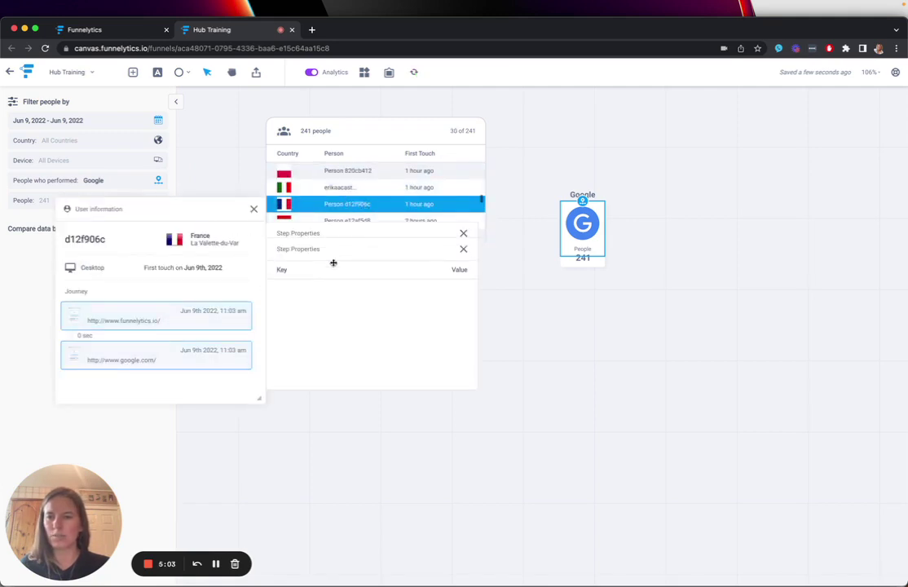
{"action": "left_click", "coordinate": [463, 249]}
{"action": "left_click", "coordinate": [463, 234]}
{"action": "left_click", "coordinate": [255, 210]}
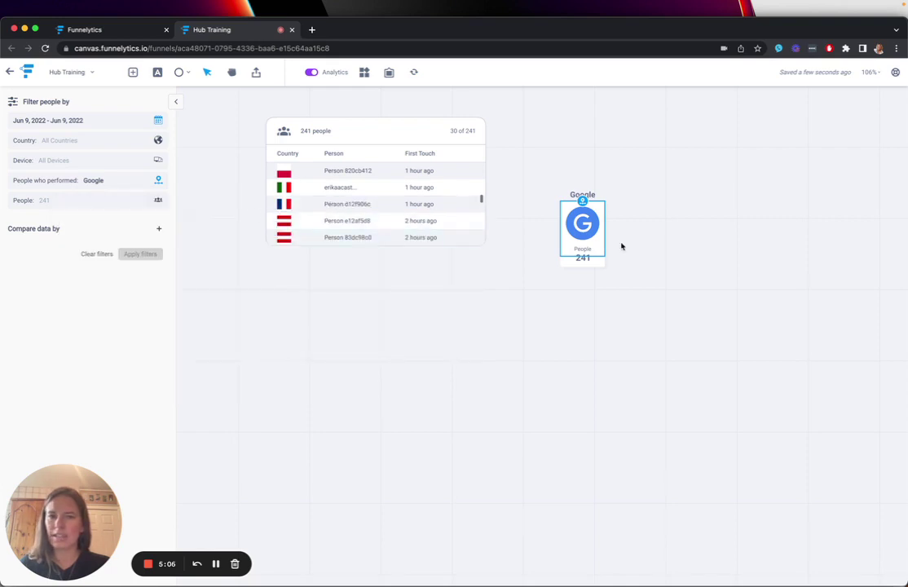
Step: Delete the Google step and clear the People widget's step filter
{"action": "left_click", "coordinate": [562, 238]}
{"action": "key", "text": "Delete"}
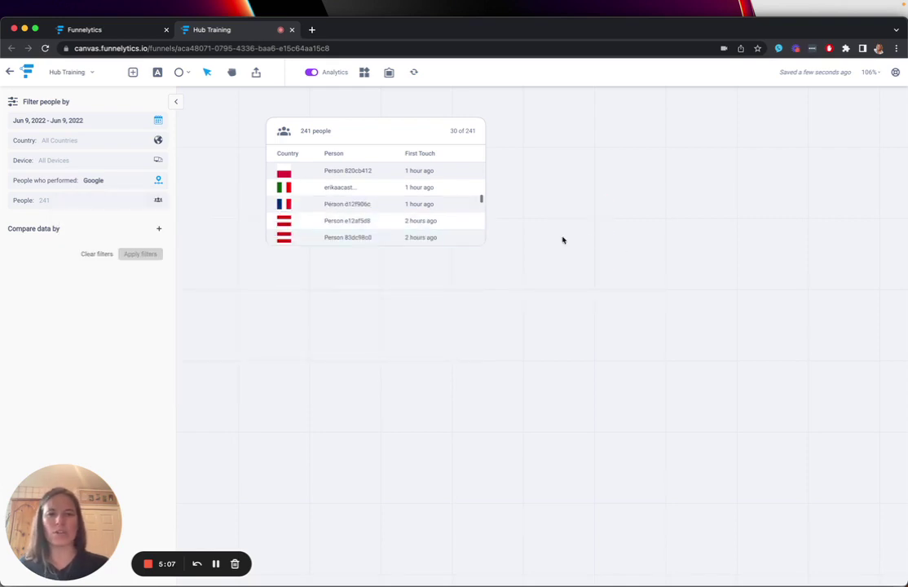
{"action": "right_click", "coordinate": [589, 194]}
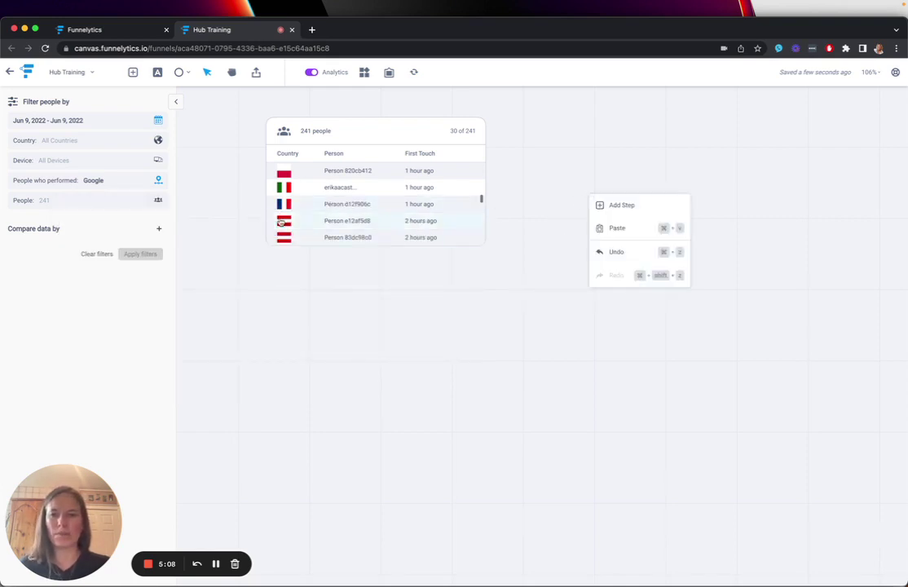
{"action": "left_click", "coordinate": [99, 254]}
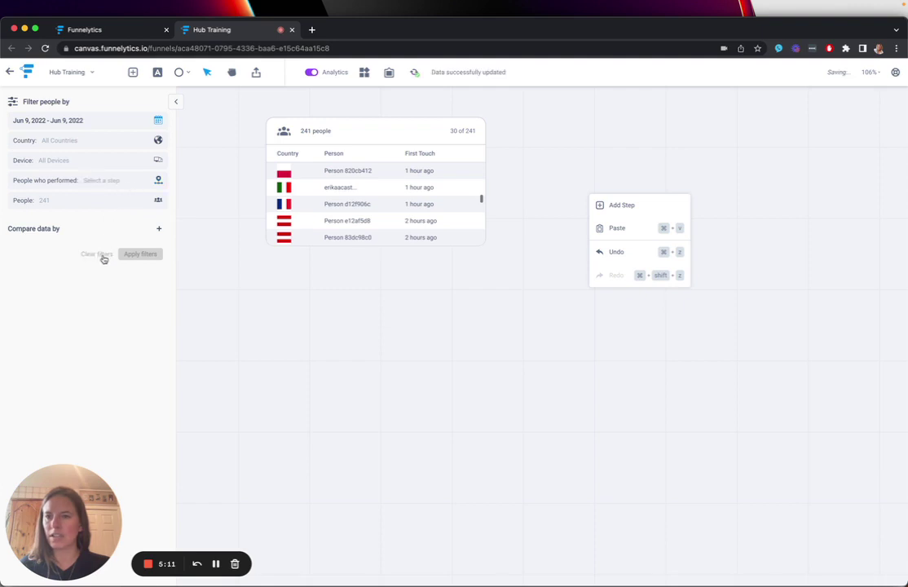
Step: Add a video-view action step from the Explorer's tracked actions
{"action": "left_click", "coordinate": [649, 202]}
{"action": "left_click", "coordinate": [744, 201]}
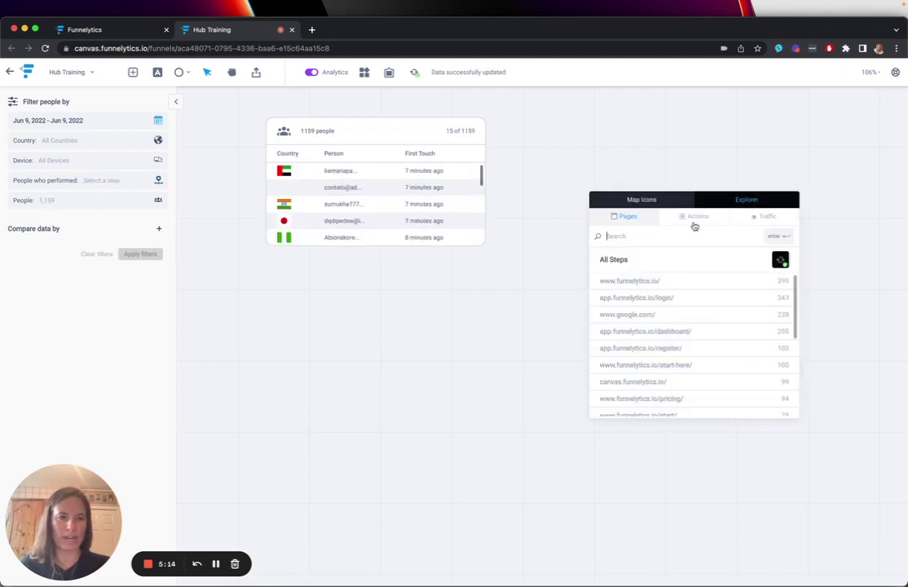
{"action": "left_click", "coordinate": [693, 218]}
{"action": "scroll", "coordinate": [634, 367], "scroll_direction": "down", "scroll_amount": 3}
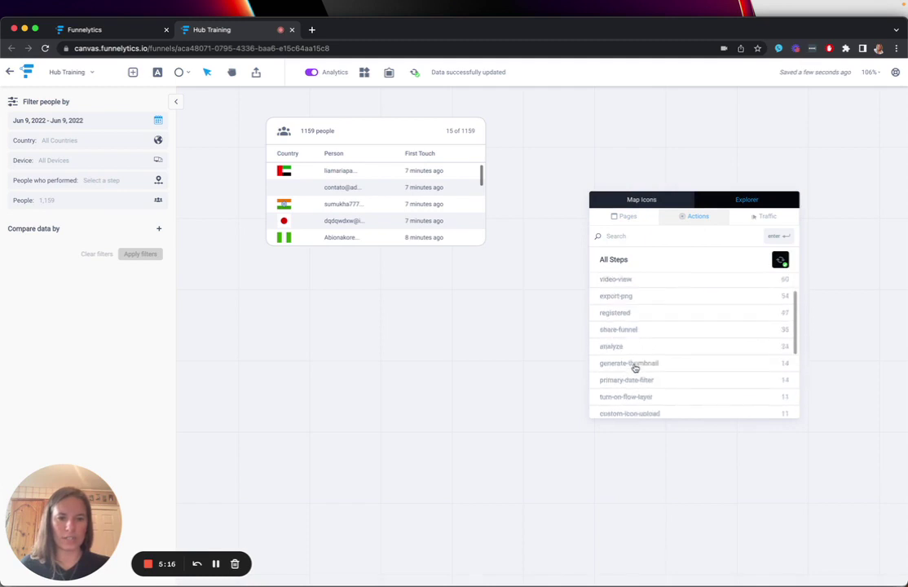
{"action": "left_click", "coordinate": [625, 281]}
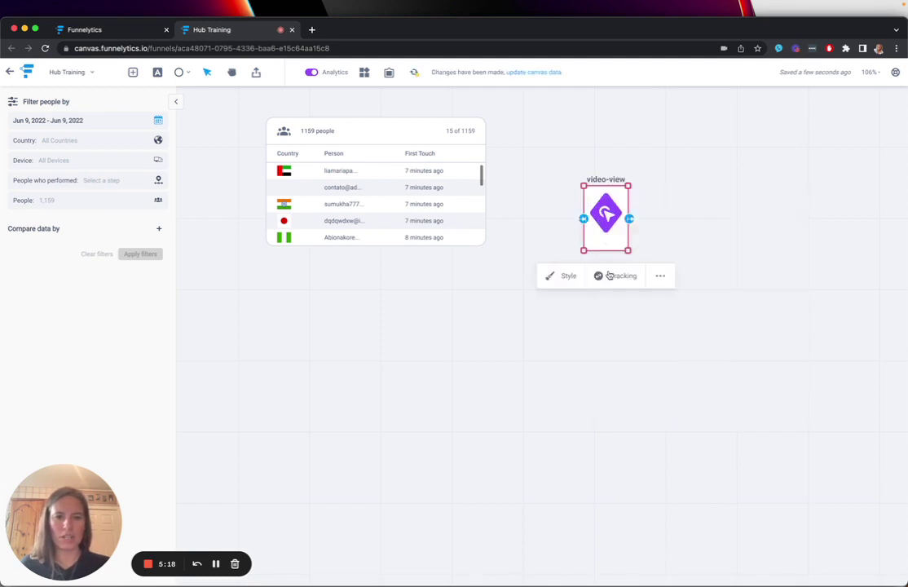
Step: Restrict the video-view step to pagePath /why/
{"action": "left_click", "coordinate": [614, 277]}
{"action": "left_click", "coordinate": [565, 378]}
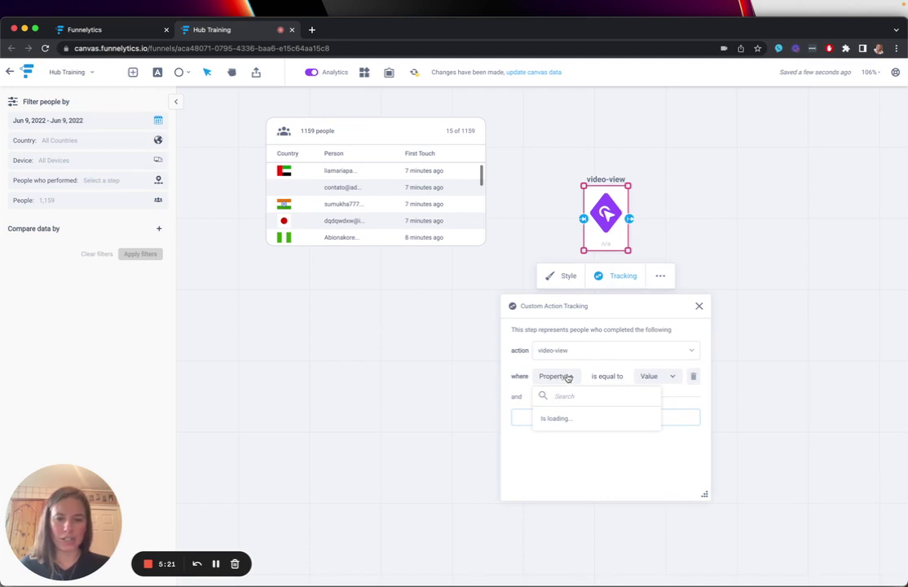
{"action": "left_click", "coordinate": [582, 418]}
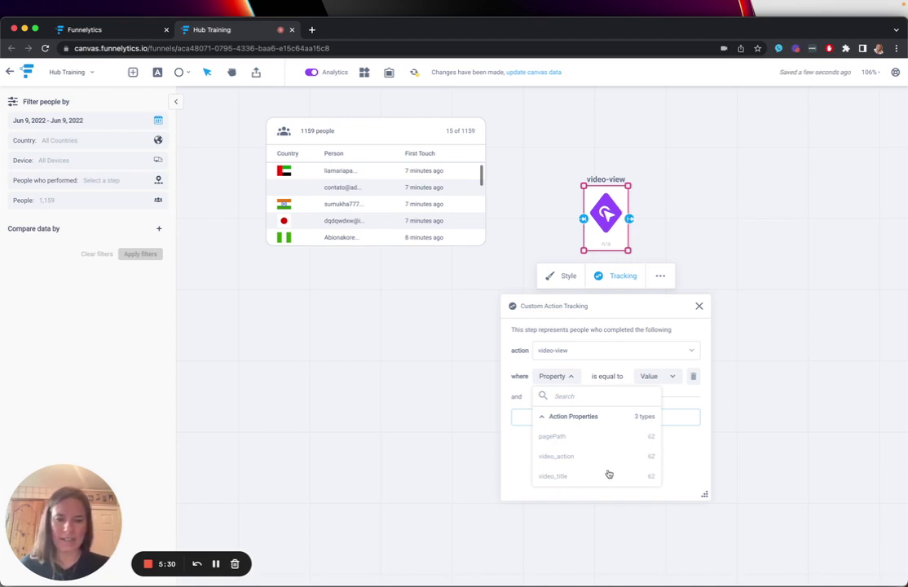
{"action": "left_click", "coordinate": [594, 438]}
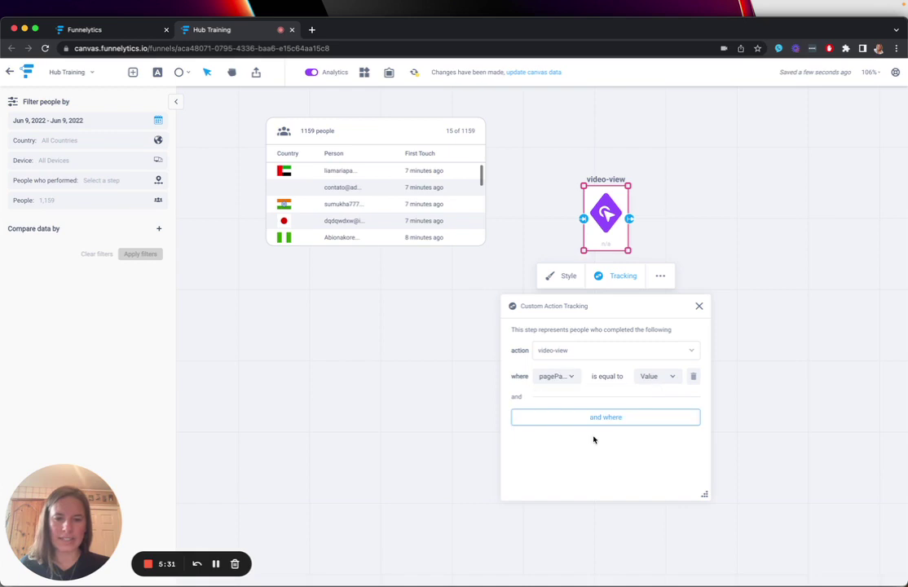
{"action": "left_click", "coordinate": [649, 377]}
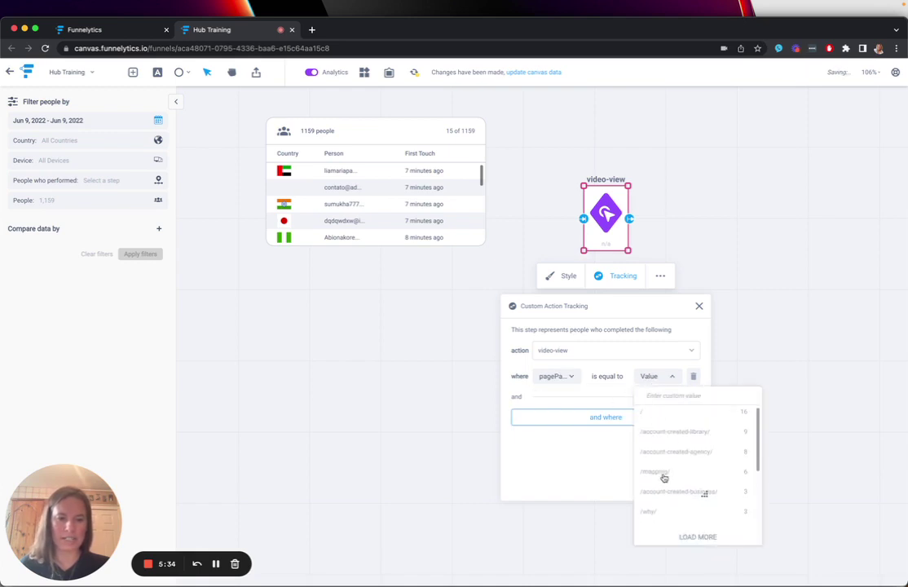
{"action": "scroll", "coordinate": [667, 486], "scroll_direction": "down", "scroll_amount": 3}
{"action": "left_click", "coordinate": [659, 427]}
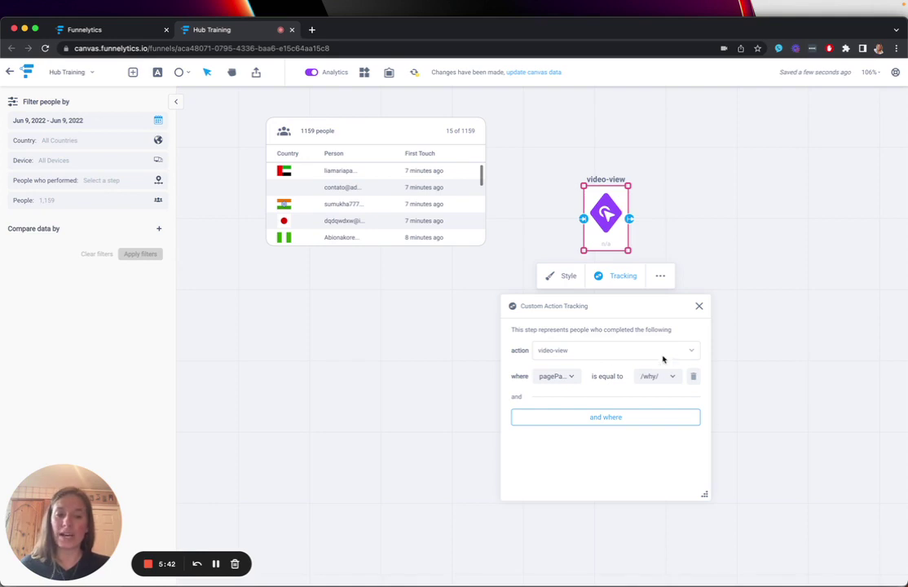
Step: Add a second condition requiring video_action equal to Watch to End
{"action": "left_click", "coordinate": [595, 418]}
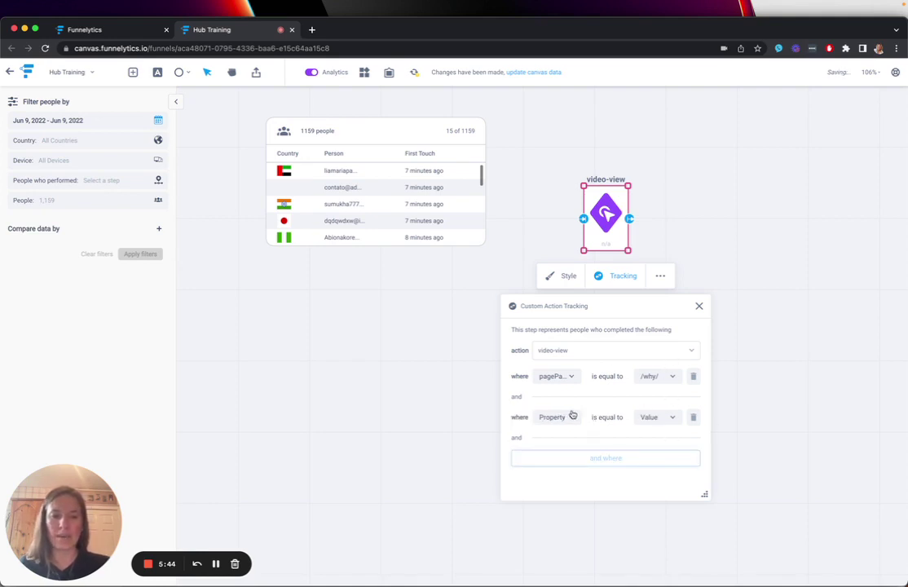
{"action": "left_click", "coordinate": [563, 416]}
{"action": "left_click_drag", "start_coordinate": [550, 457], "coordinate": [571, 458]}
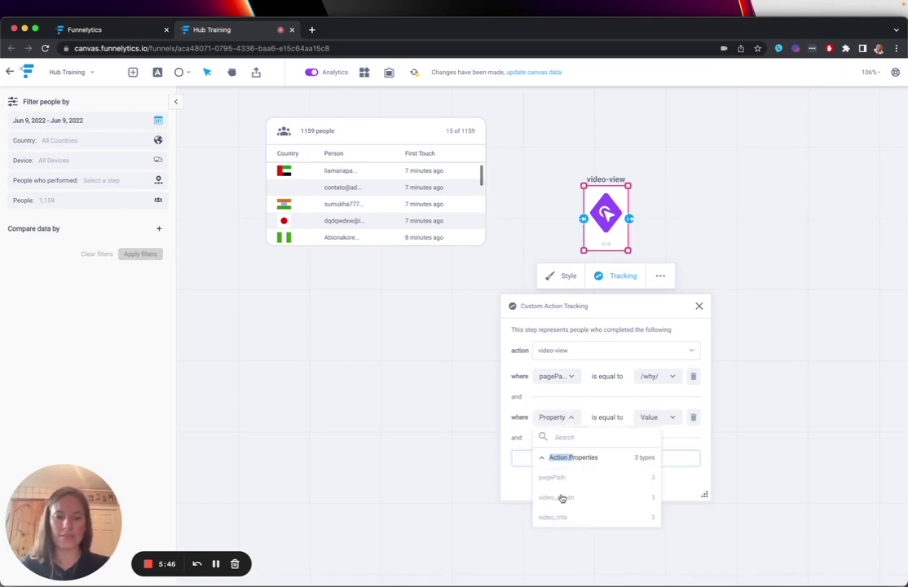
{"action": "left_click", "coordinate": [561, 498]}
{"action": "left_click", "coordinate": [659, 417]}
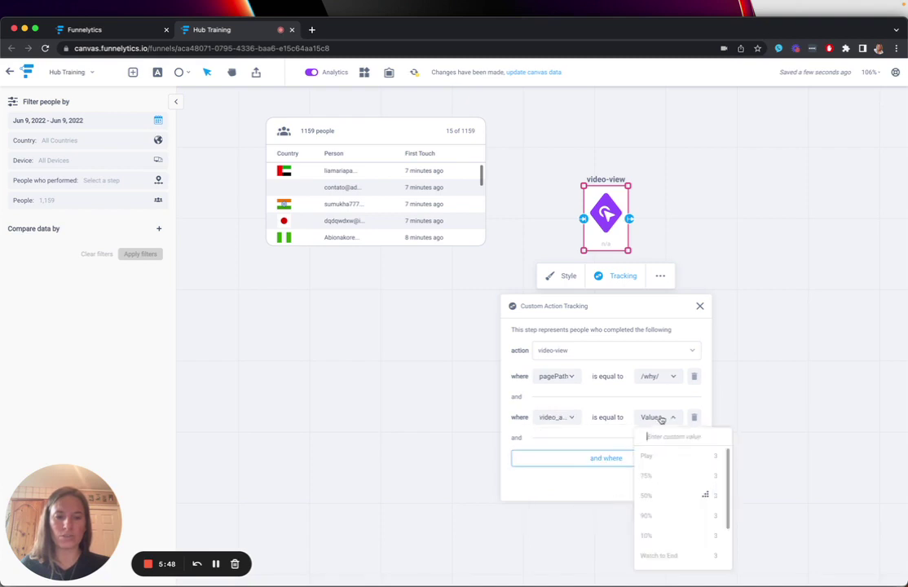
{"action": "scroll", "coordinate": [680, 507], "scroll_direction": "down", "scroll_amount": 2}
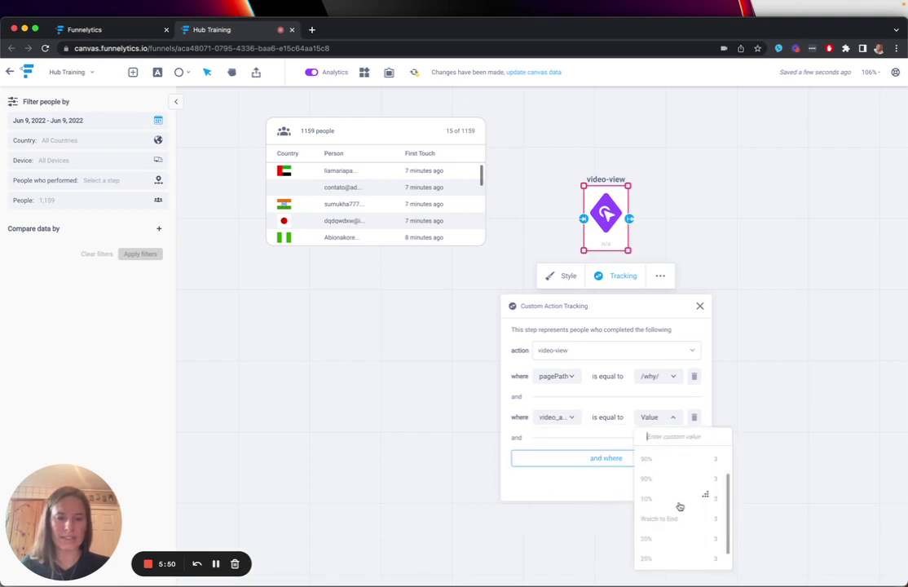
{"action": "left_click", "coordinate": [677, 521]}
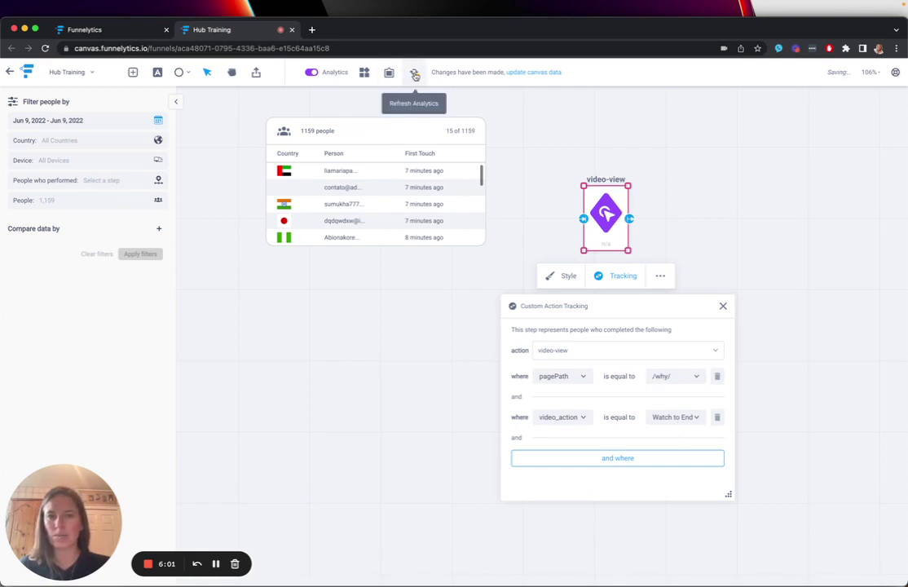
Step: Review the video-view step's tracking conditions, clearing the pending people-filter step
{"action": "left_click", "coordinate": [96, 180]}
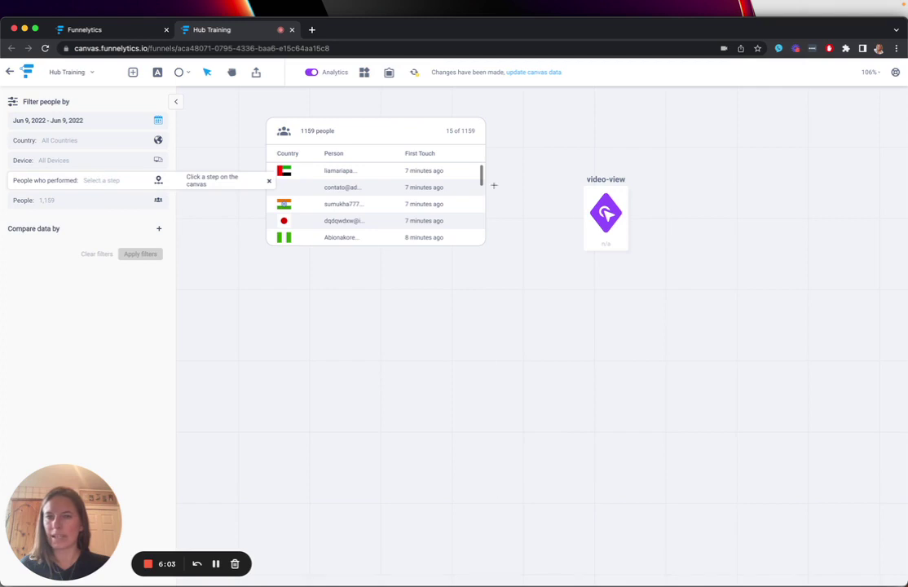
{"action": "left_click", "coordinate": [607, 210]}
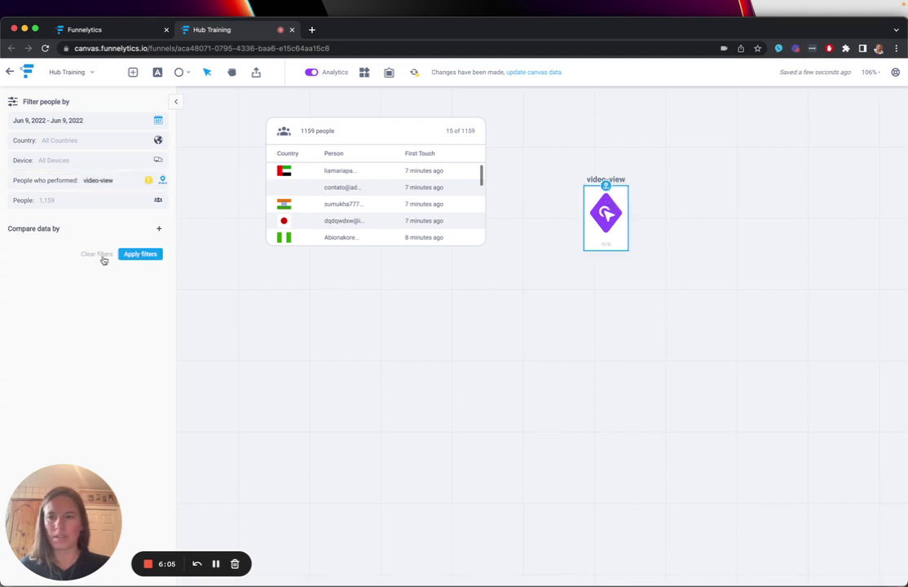
{"action": "left_click", "coordinate": [607, 214]}
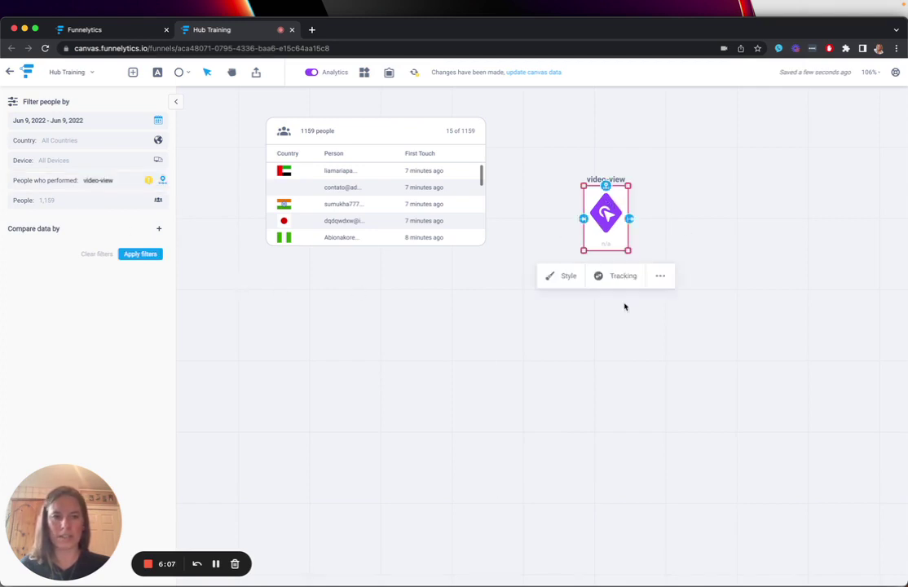
{"action": "left_click", "coordinate": [622, 275]}
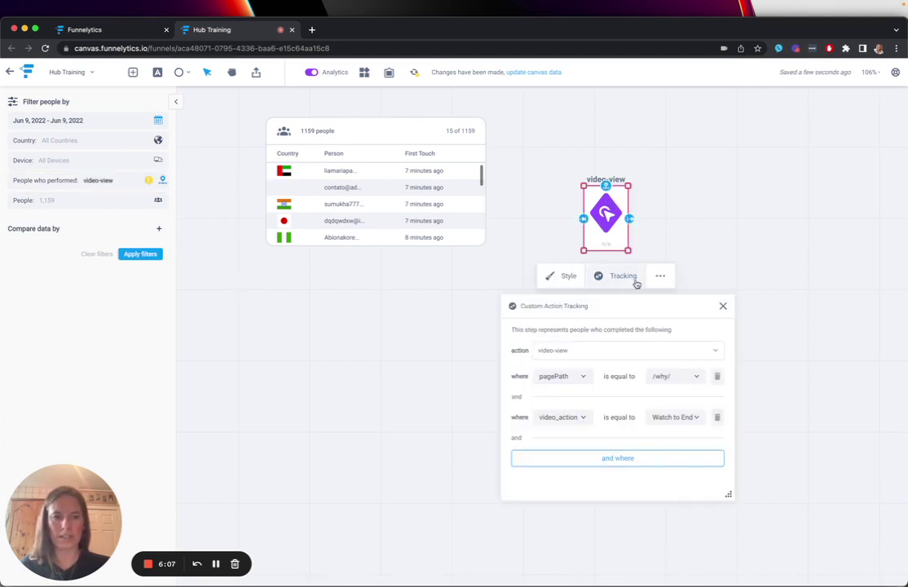
{"action": "left_click", "coordinate": [722, 306]}
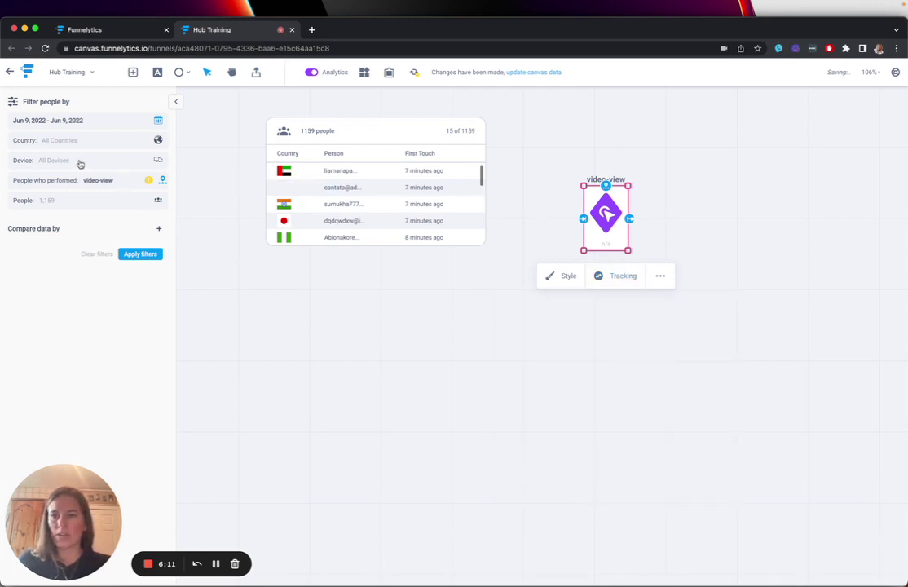
{"action": "left_click", "coordinate": [162, 180]}
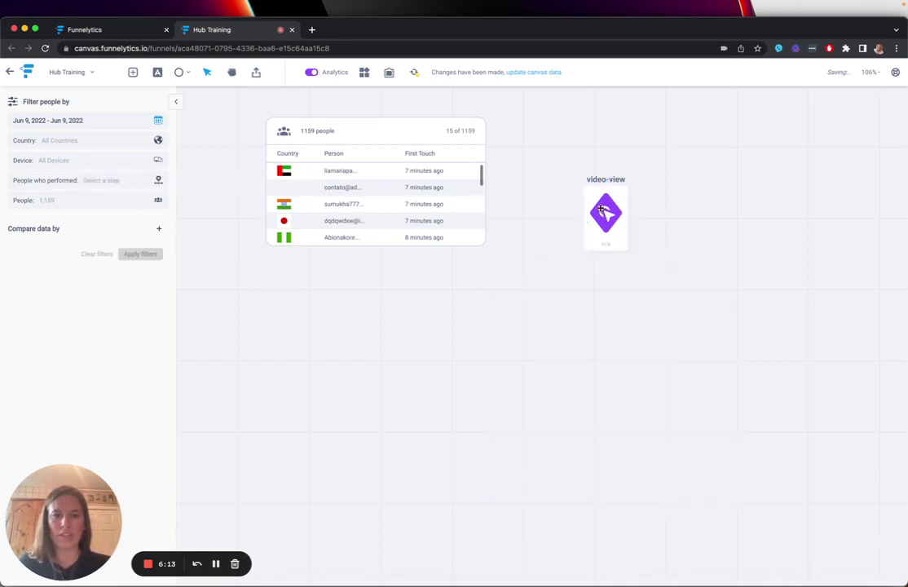
{"action": "left_click", "coordinate": [602, 211]}
{"action": "left_click", "coordinate": [620, 276]}
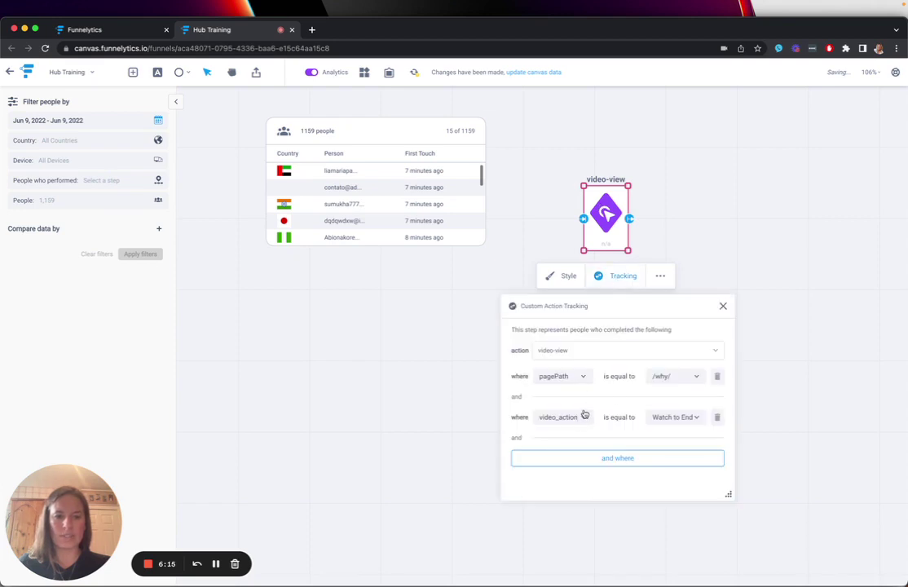
{"action": "left_click", "coordinate": [723, 308]}
Step: Apply the video-view step as the People filter, leaving 3 people
{"action": "left_click", "coordinate": [127, 187]}
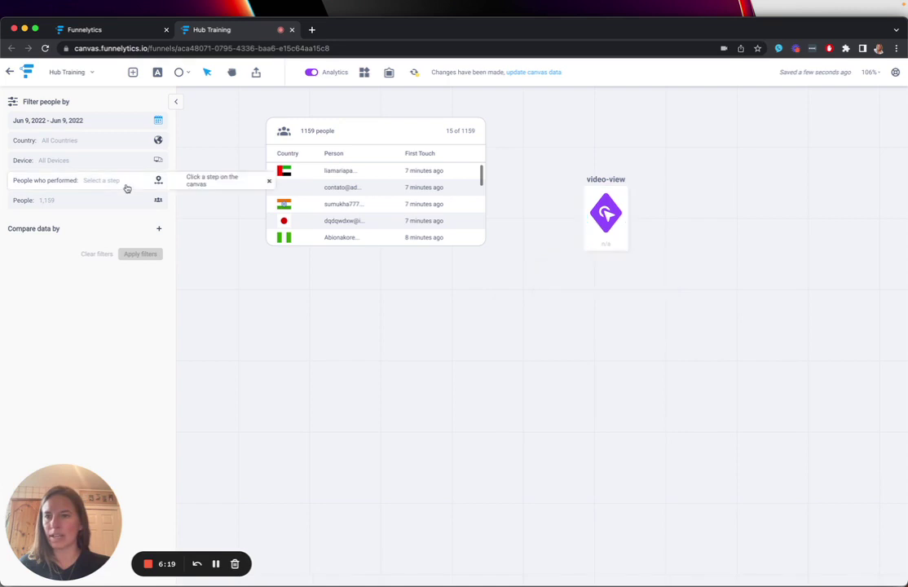
{"action": "left_click", "coordinate": [609, 230]}
{"action": "left_click", "coordinate": [140, 255]}
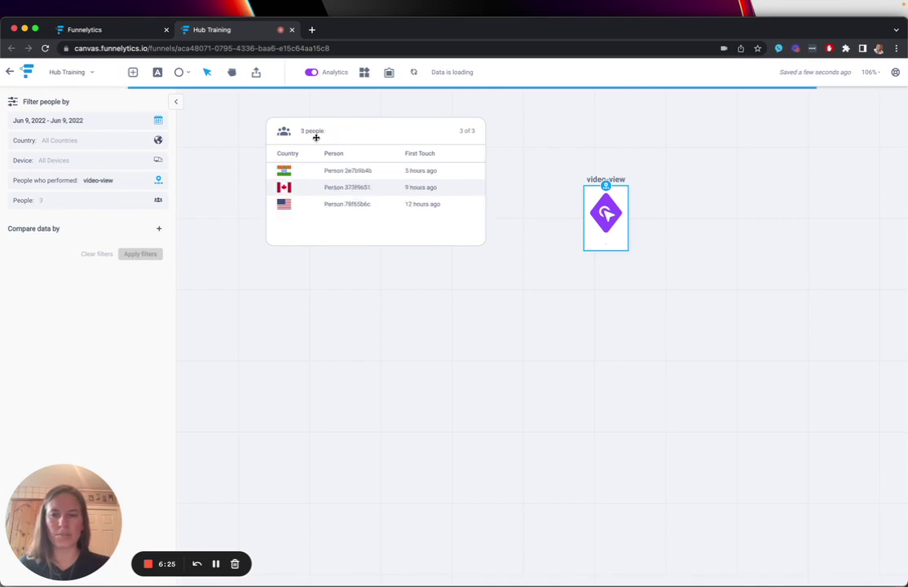
Step: Open the Canadian visitor's profile and move the User information panel aside
{"action": "left_click", "coordinate": [330, 189]}
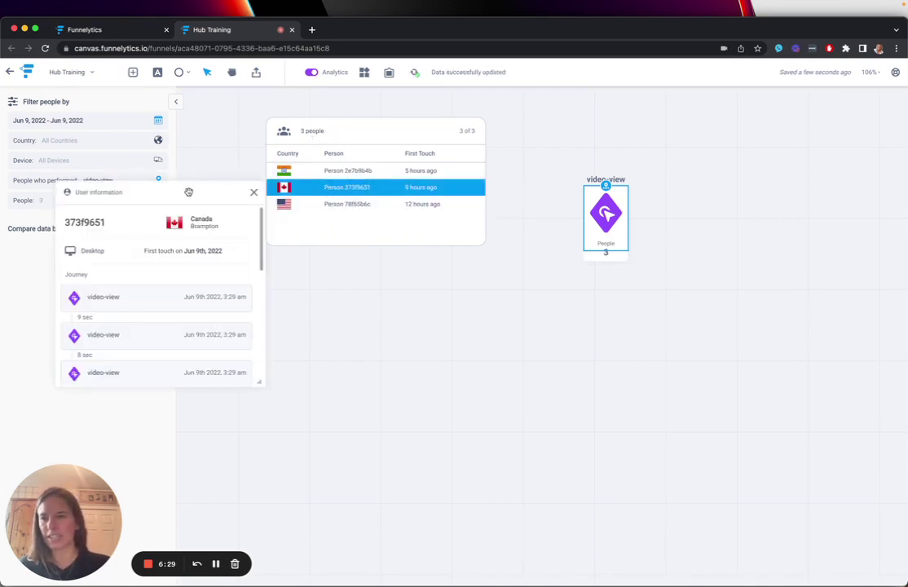
{"action": "left_click_drag", "start_coordinate": [155, 193], "coordinate": [536, 258]}
{"action": "scroll", "coordinate": [562, 363], "scroll_direction": "down", "scroll_amount": 5}
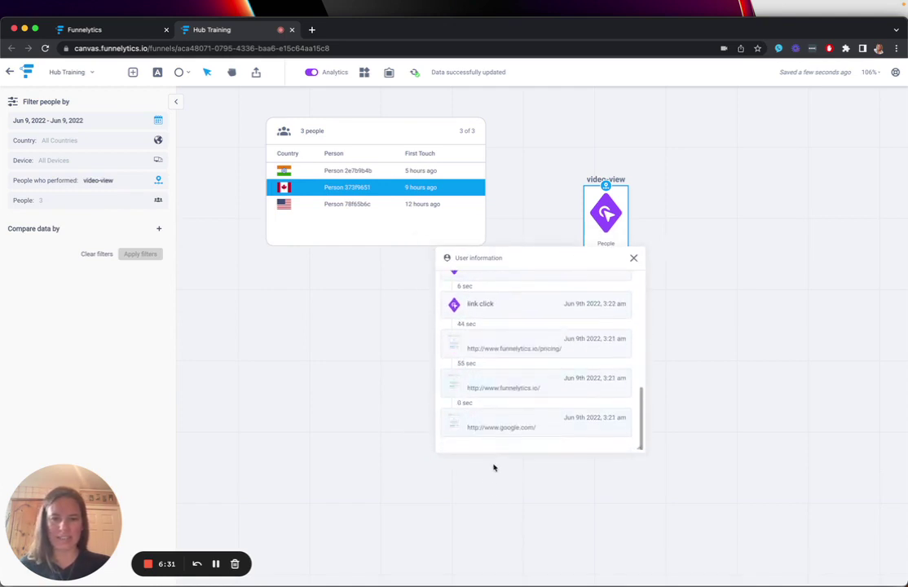
Step: Inspect the properties of the google.com, funnelytics.io homepage and pricing page visits
{"action": "left_click", "coordinate": [513, 428]}
{"action": "left_click", "coordinate": [505, 392]}
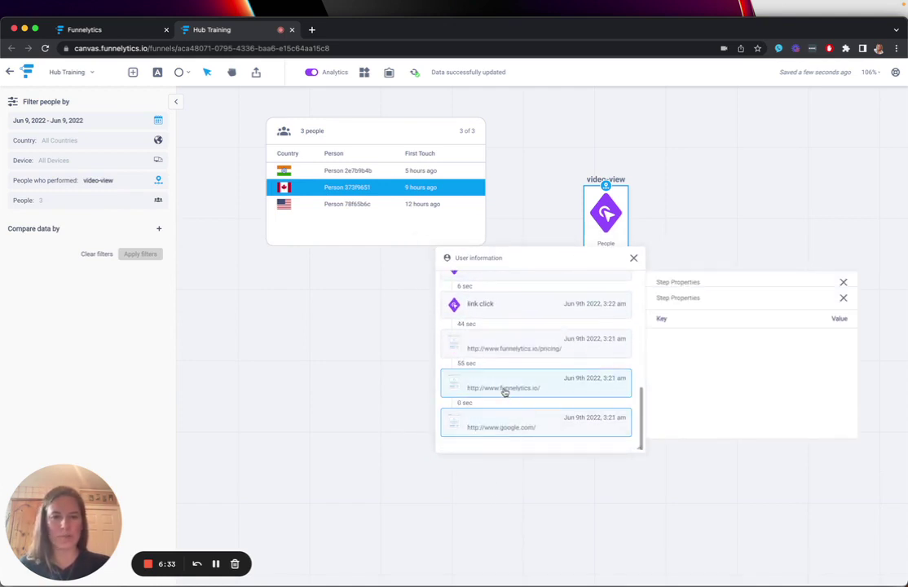
{"action": "left_click", "coordinate": [516, 349]}
{"action": "scroll", "coordinate": [515, 355], "scroll_direction": "up", "scroll_amount": 1}
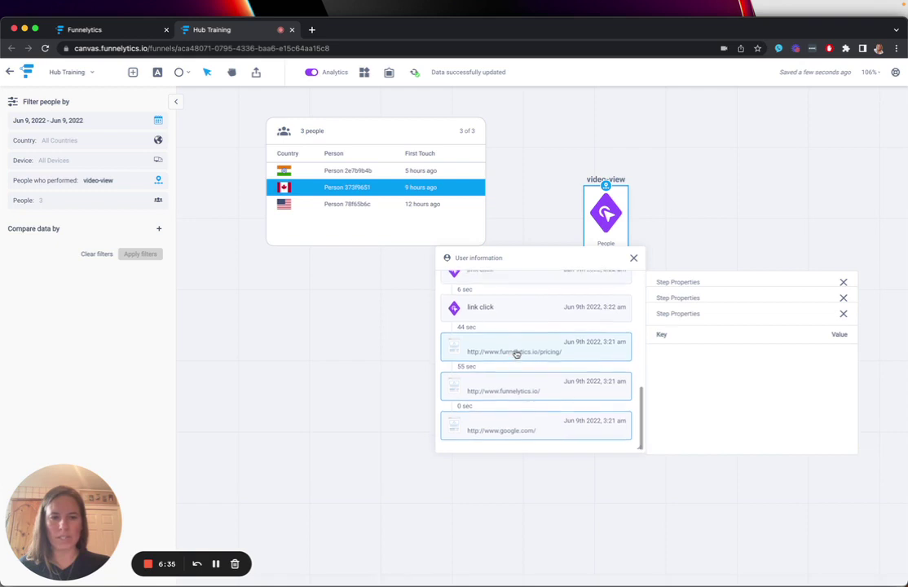
Step: Inspect the properties of the journey's link clicks, including the 3:23 am click
{"action": "left_click", "coordinate": [528, 318]}
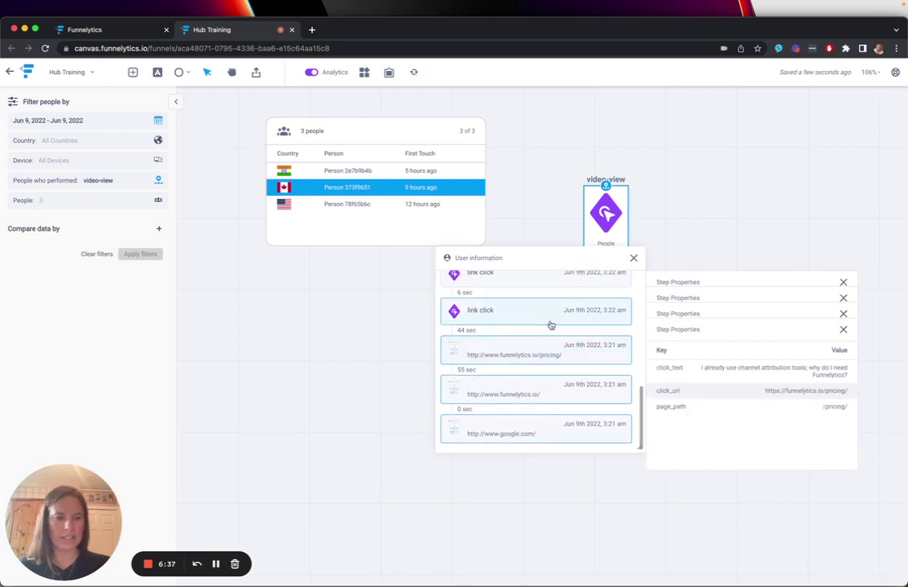
{"action": "scroll", "coordinate": [553, 367], "scroll_direction": "up", "scroll_amount": 1}
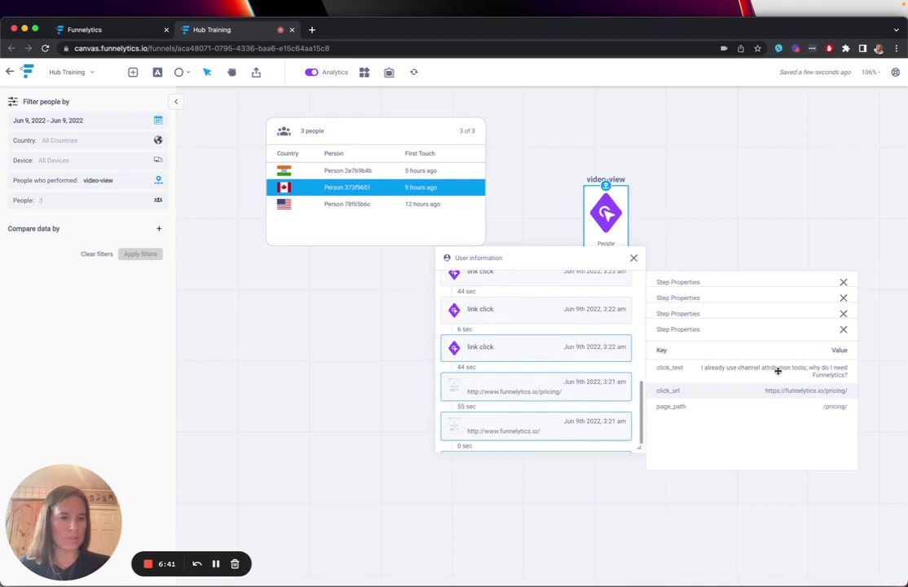
{"action": "scroll", "coordinate": [492, 388], "scroll_direction": "up", "scroll_amount": 1}
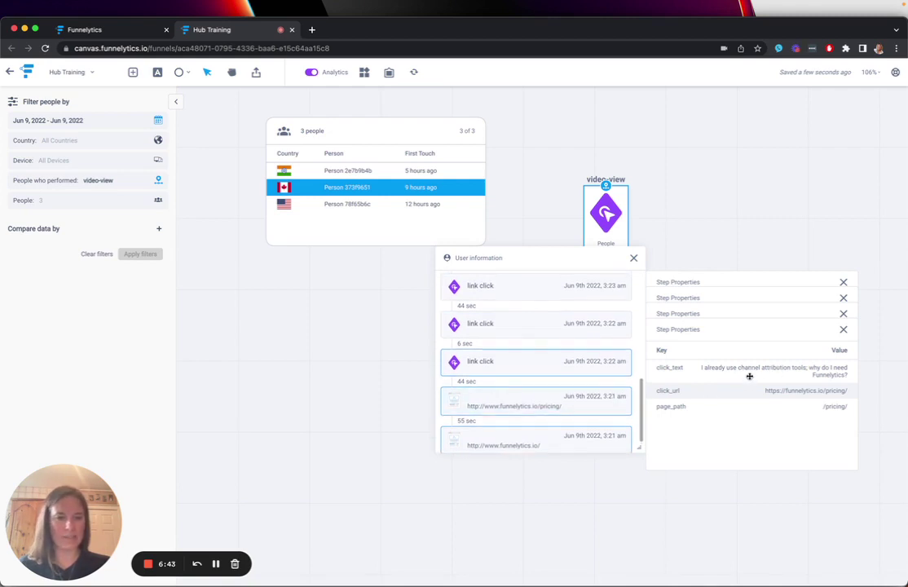
{"action": "left_click", "coordinate": [559, 333]}
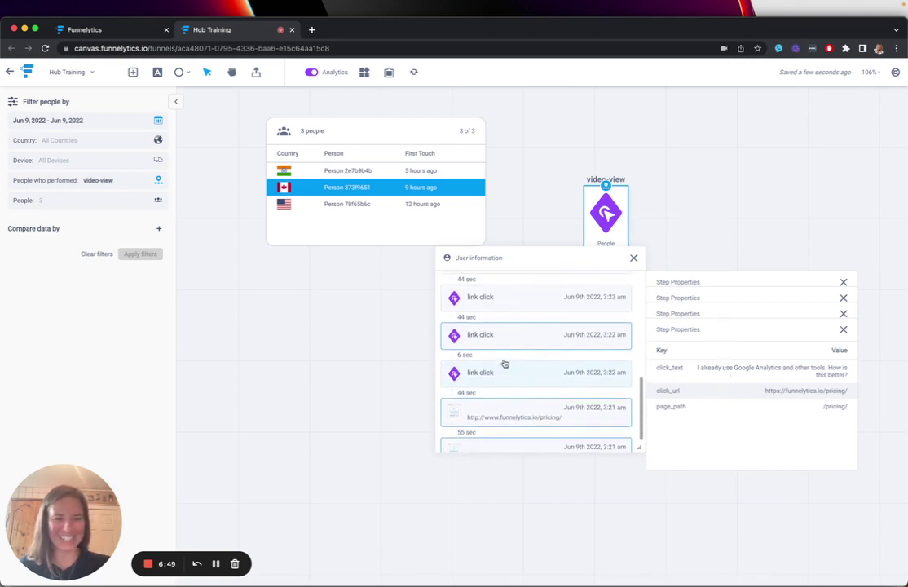
{"action": "scroll", "coordinate": [505, 364], "scroll_direction": "up", "scroll_amount": 1}
{"action": "left_click", "coordinate": [499, 323]}
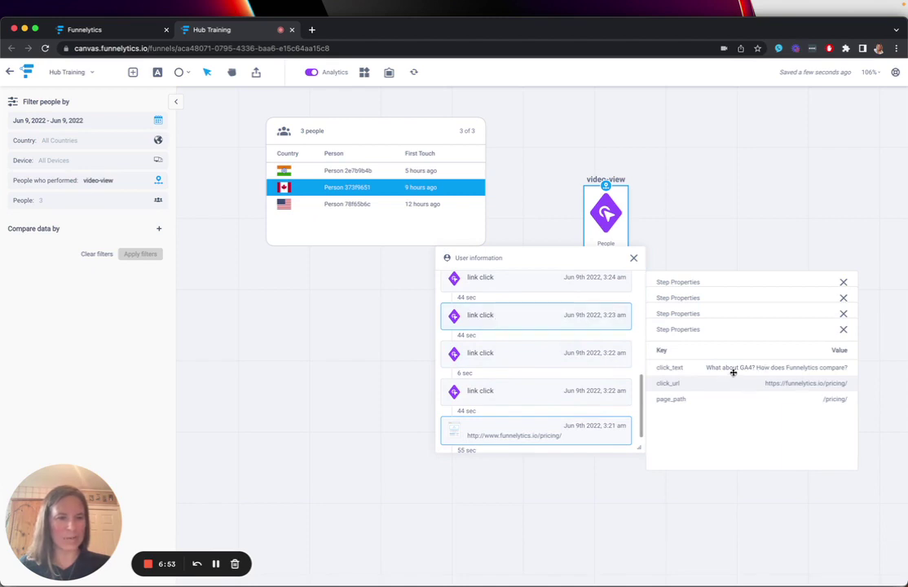
{"action": "scroll", "coordinate": [566, 378], "scroll_direction": "up", "scroll_amount": 3}
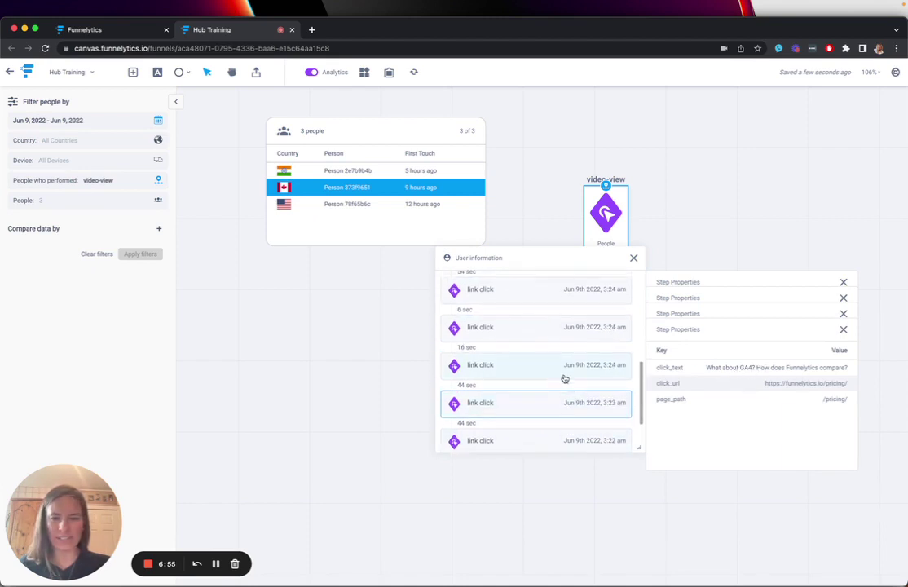
{"action": "scroll", "coordinate": [522, 350], "scroll_direction": "up", "scroll_amount": 4}
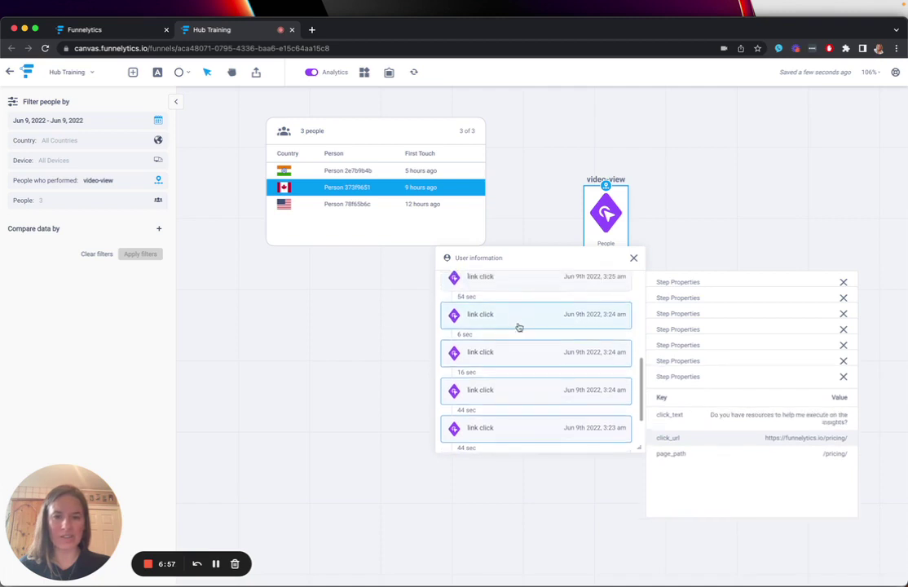
Step: Inspect the properties of the /why/ page visit and the 3:25 am video-view
{"action": "left_click", "coordinate": [534, 405]}
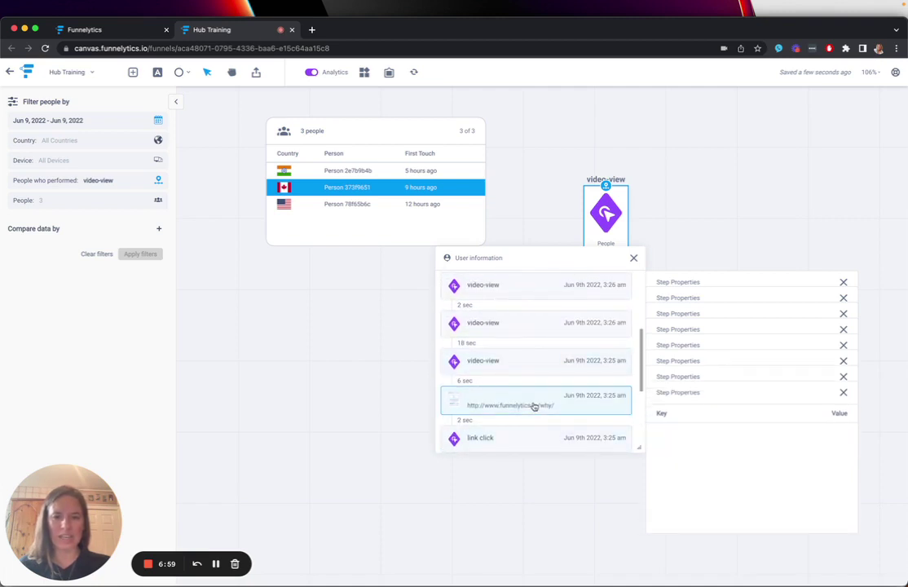
{"action": "left_click", "coordinate": [524, 370]}
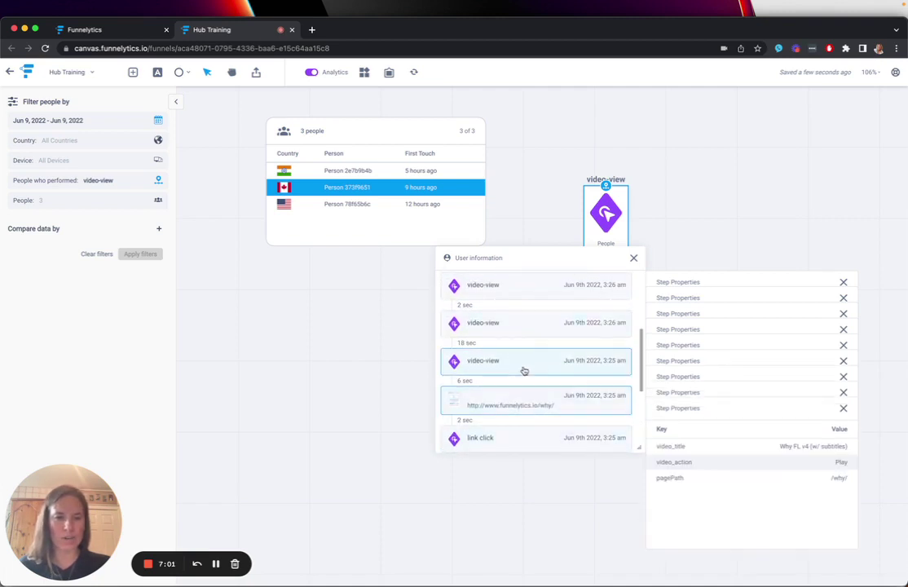
{"action": "scroll", "coordinate": [522, 375], "scroll_direction": "up", "scroll_amount": 1}
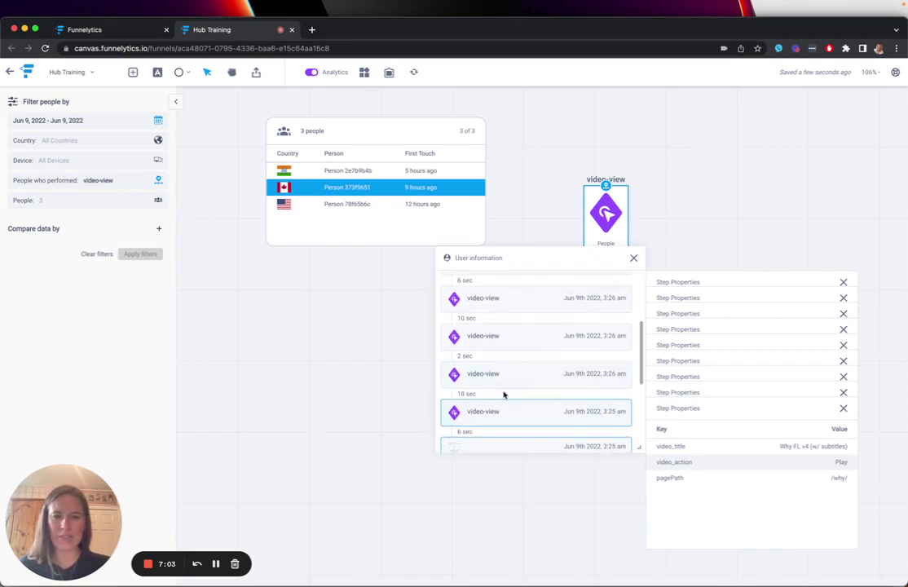
{"action": "scroll", "coordinate": [508, 345], "scroll_direction": "up", "scroll_amount": 3}
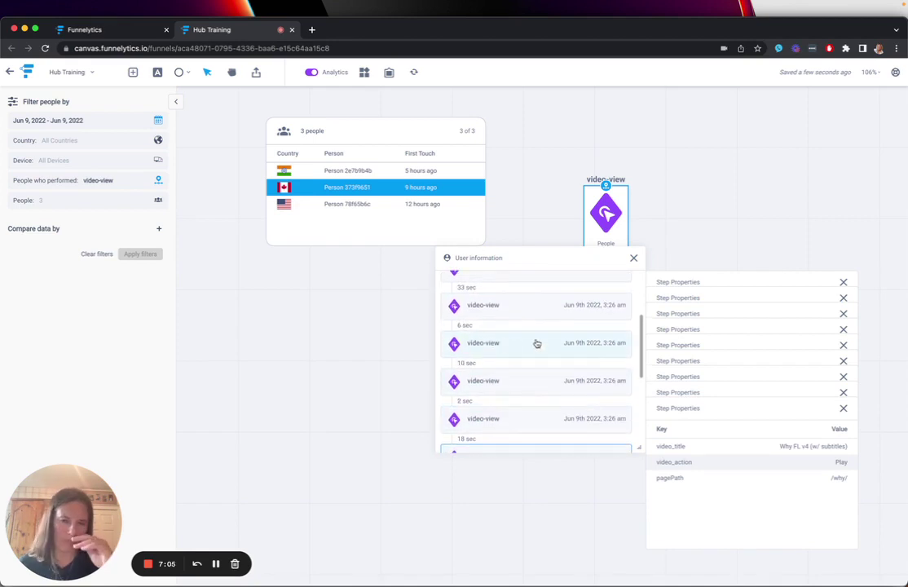
{"action": "scroll", "coordinate": [518, 392], "scroll_direction": "up", "scroll_amount": 2}
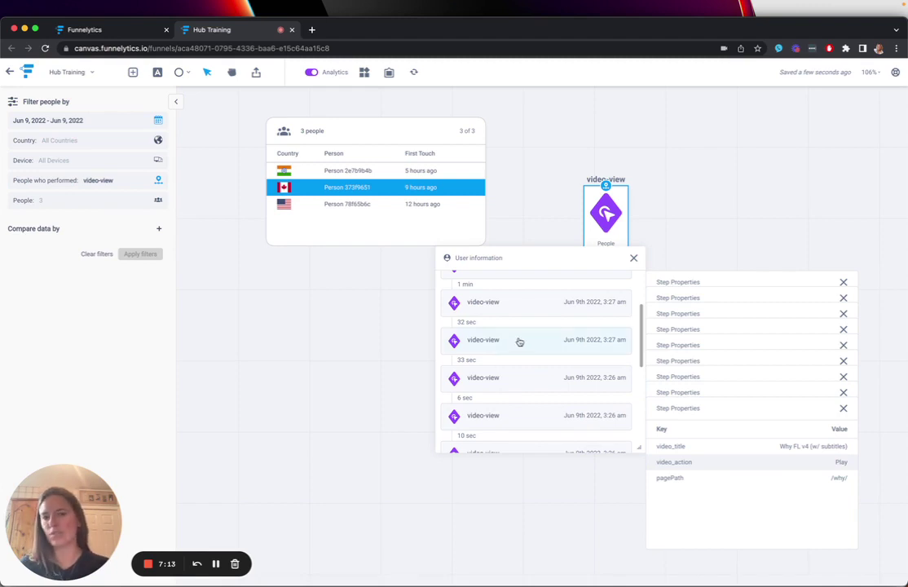
{"action": "scroll", "coordinate": [620, 403], "scroll_direction": "up", "scroll_amount": 3}
{"action": "scroll", "coordinate": [578, 417], "scroll_direction": "up", "scroll_amount": 3}
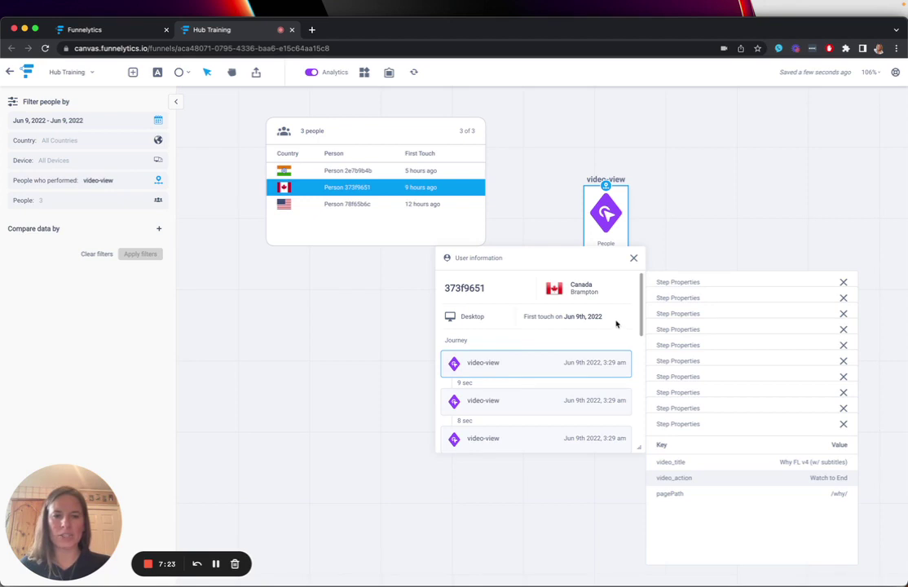
Step: Close the Canadian visitor's profile together with its Step Properties panel
{"action": "scroll", "coordinate": [487, 409], "scroll_direction": "down", "scroll_amount": 5}
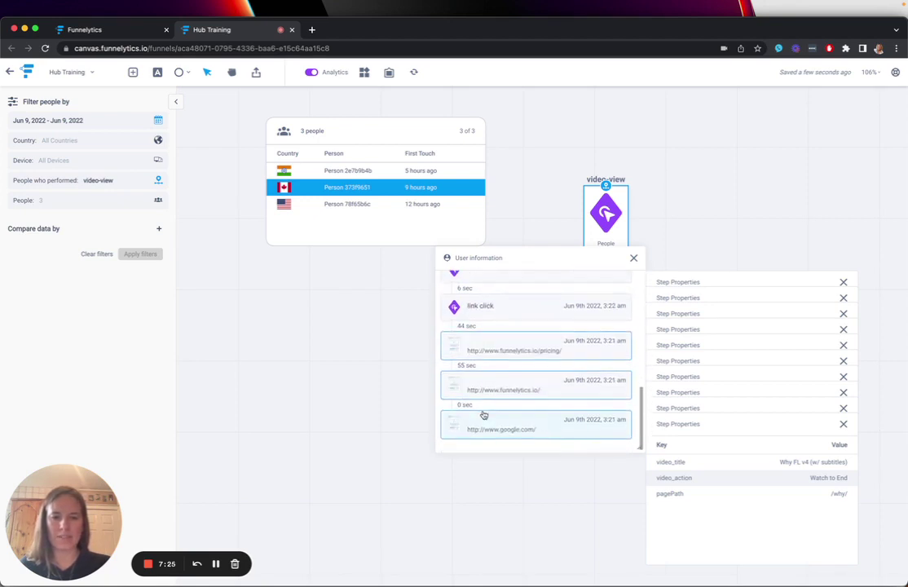
{"action": "scroll", "coordinate": [486, 412], "scroll_direction": "up", "scroll_amount": 5}
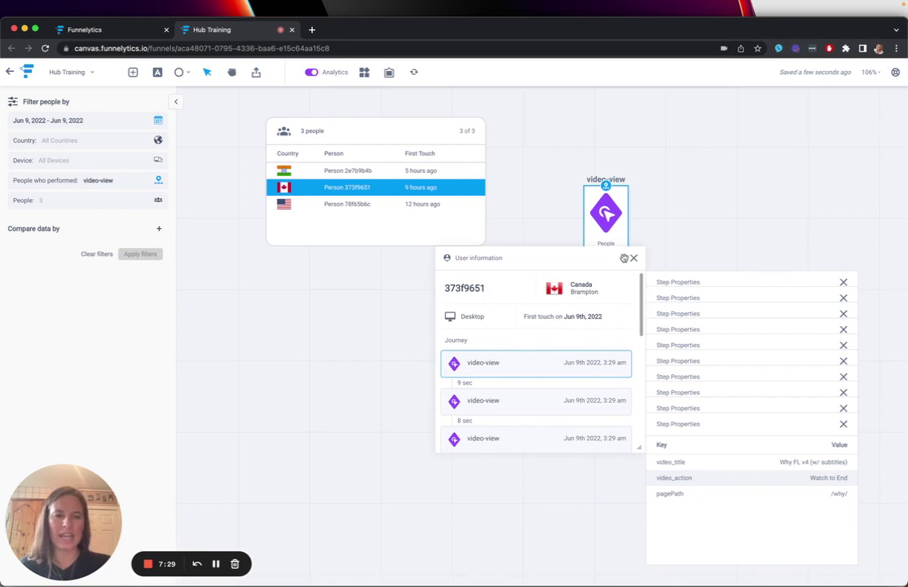
{"action": "left_click", "coordinate": [634, 259]}
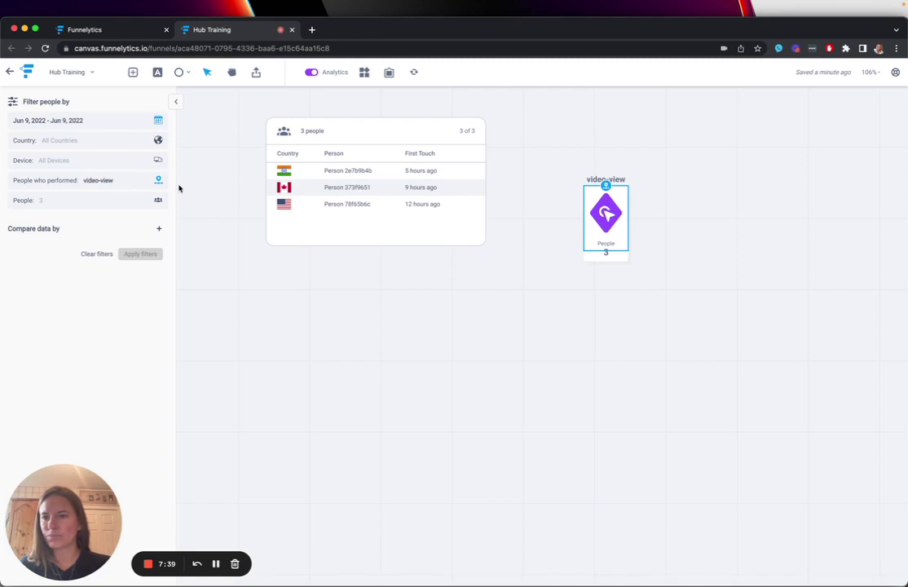
Step: Clear the video-view people filter and delete the video-view step
{"action": "left_click", "coordinate": [93, 255]}
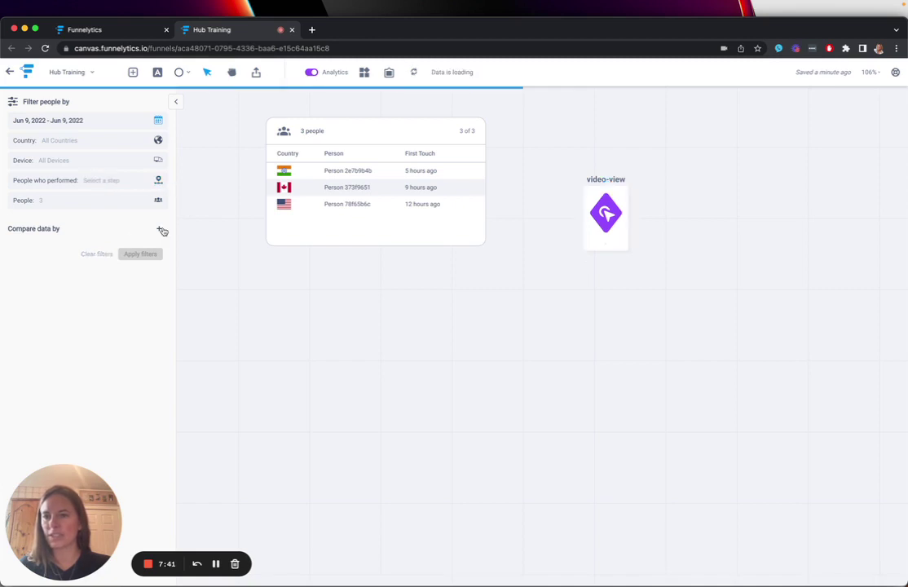
{"action": "left_click", "coordinate": [604, 221]}
{"action": "key", "text": "Delete"}
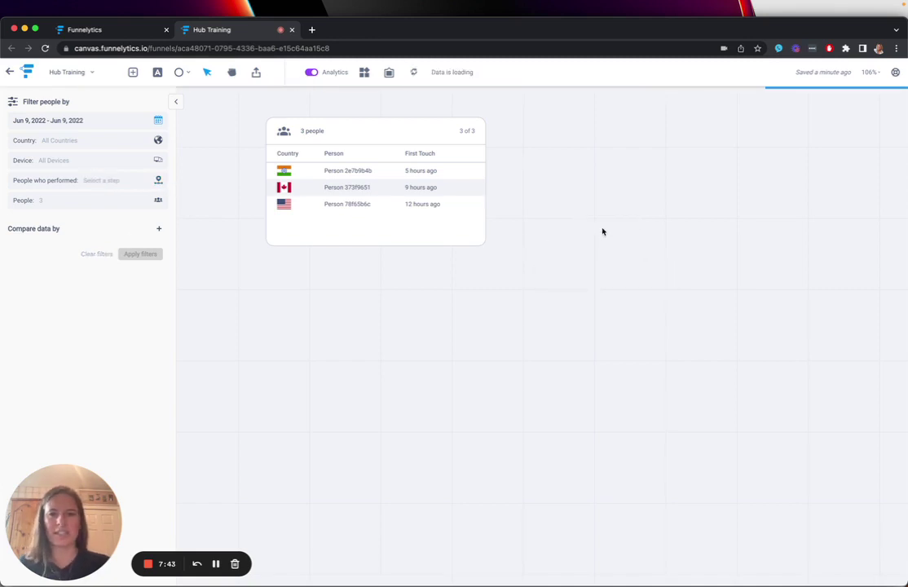
Step: Add a utm_source=facebook traffic step to the canvas
{"action": "right_click", "coordinate": [549, 191]}
{"action": "left_click", "coordinate": [572, 201]}
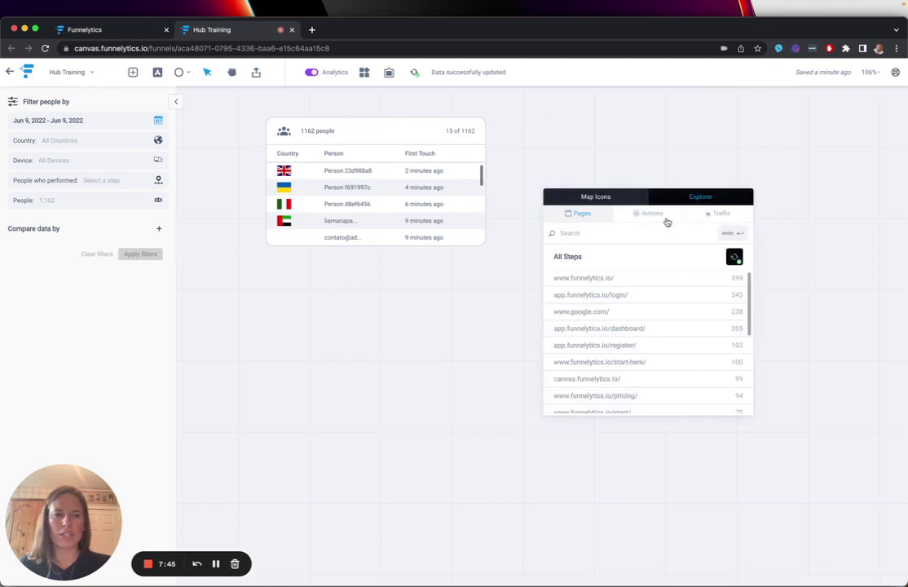
{"action": "left_click", "coordinate": [716, 213]}
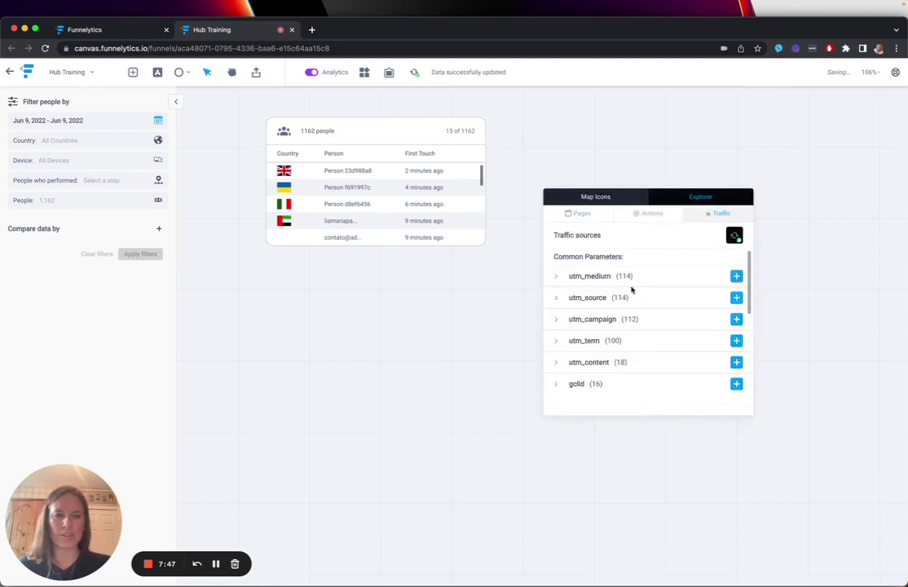
{"action": "left_click", "coordinate": [558, 299]}
{"action": "scroll", "coordinate": [580, 318], "scroll_direction": "down", "scroll_amount": 3}
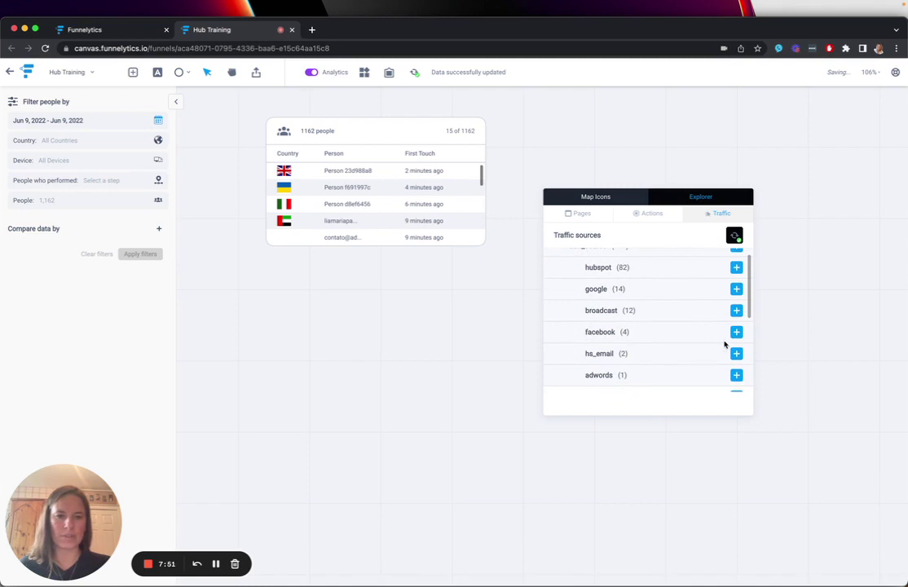
{"action": "left_click", "coordinate": [737, 332]}
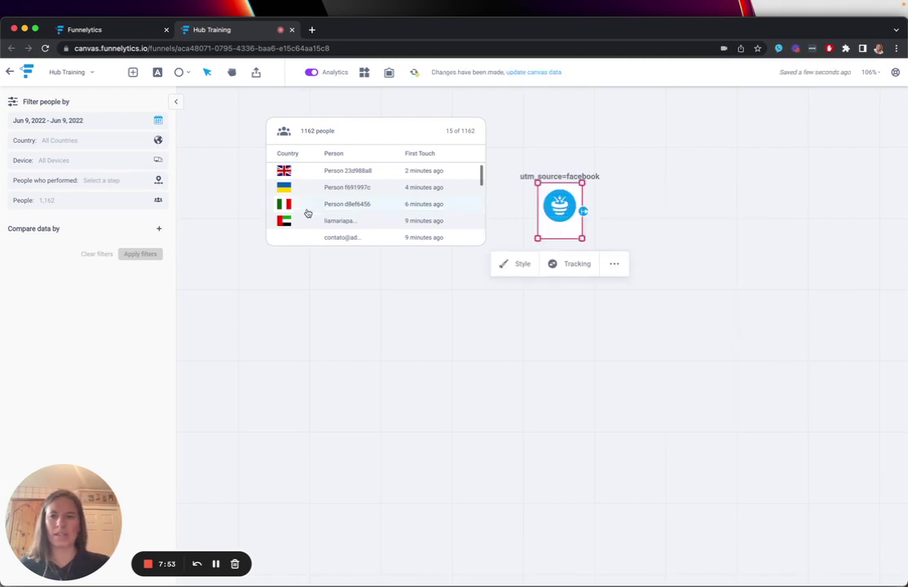
Step: Filter the People widget to people who performed the utm_source=facebook step
{"action": "left_click", "coordinate": [89, 180]}
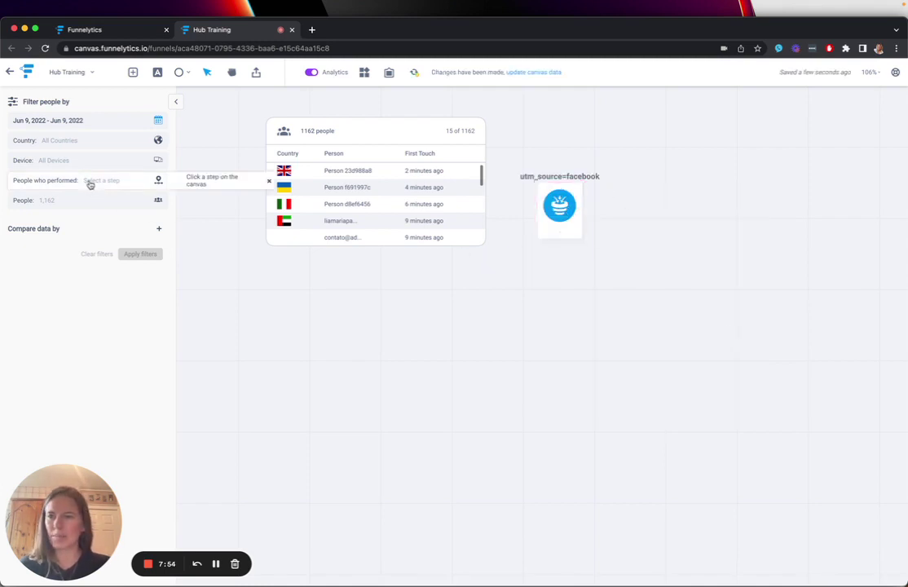
{"action": "left_click", "coordinate": [580, 219]}
{"action": "left_click", "coordinate": [151, 256]}
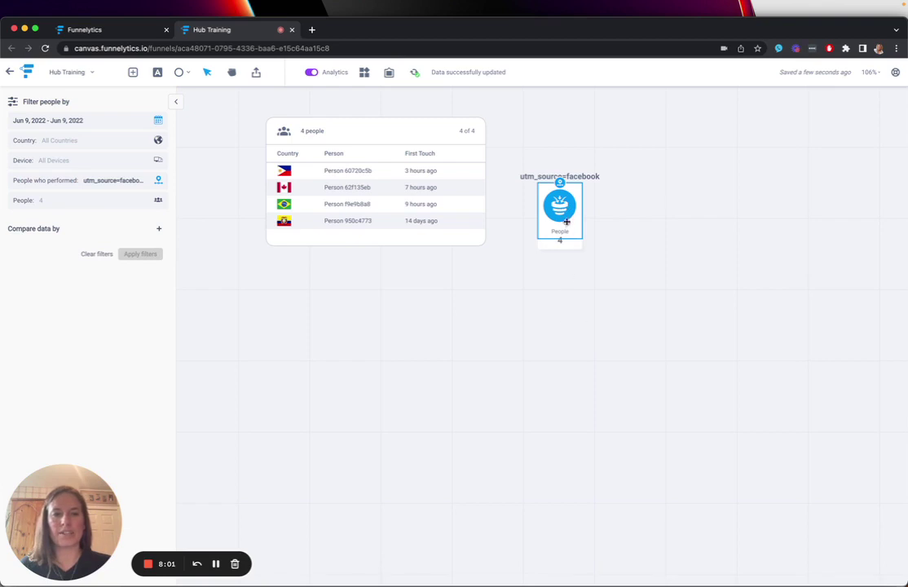
{"action": "left_click", "coordinate": [573, 247]}
Step: Preview the facebook step's next pages, highlight the first person, and hide the filter sidebar
{"action": "left_click_drag", "start_coordinate": [584, 216], "coordinate": [620, 212]}
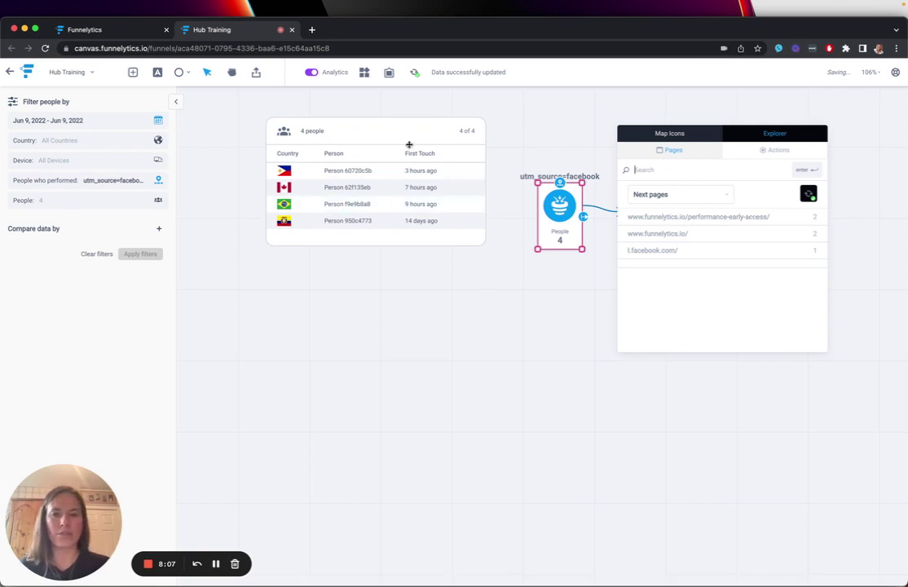
{"action": "left_click", "coordinate": [385, 172]}
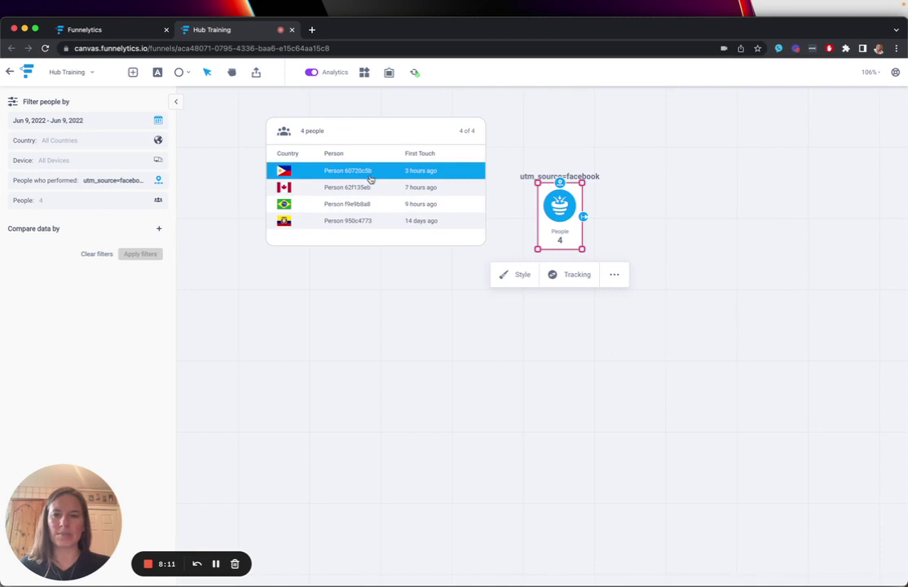
{"action": "left_click", "coordinate": [173, 100]}
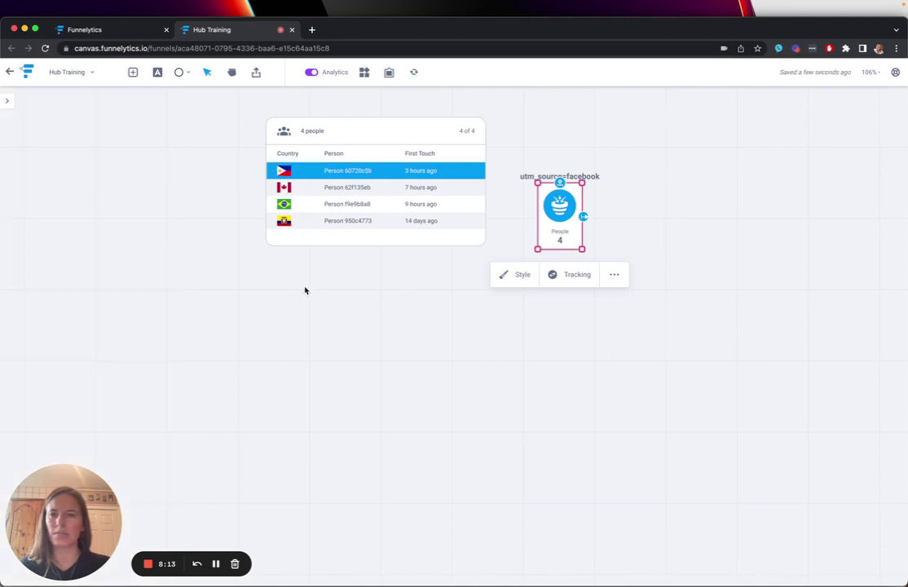
Step: Open the Canada visitor's profile and place it beside the facebook step
{"action": "left_click", "coordinate": [308, 277]}
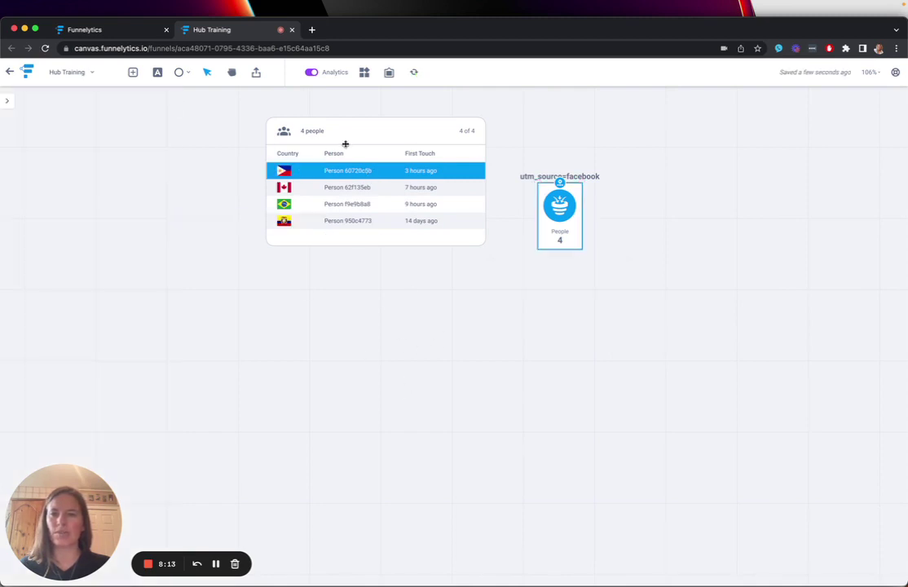
{"action": "left_click", "coordinate": [330, 189]}
{"action": "left_click_drag", "start_coordinate": [201, 189], "coordinate": [593, 262]}
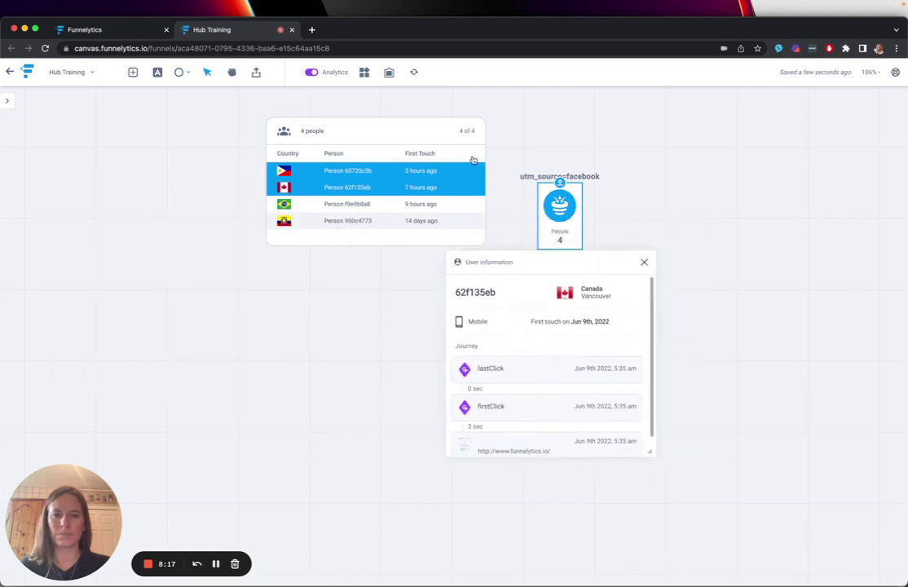
{"action": "scroll", "coordinate": [487, 383], "scroll_direction": "down", "scroll_amount": 1}
{"action": "scroll", "coordinate": [487, 383], "scroll_direction": "down", "scroll_amount": 1}
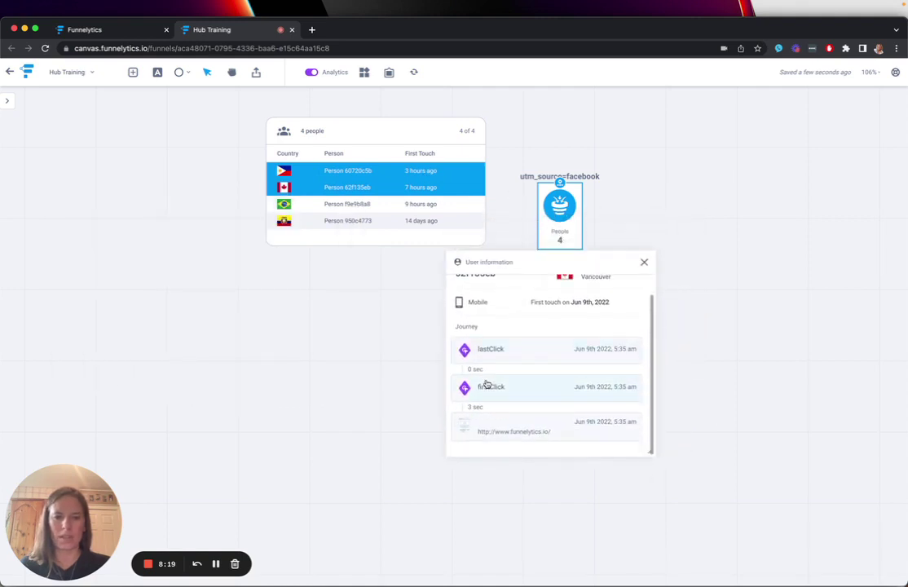
{"action": "scroll", "coordinate": [497, 366], "scroll_direction": "up", "scroll_amount": 2}
Step: View the lastClick event's properties, then close the event properties and visitor profile
{"action": "left_click", "coordinate": [501, 372]}
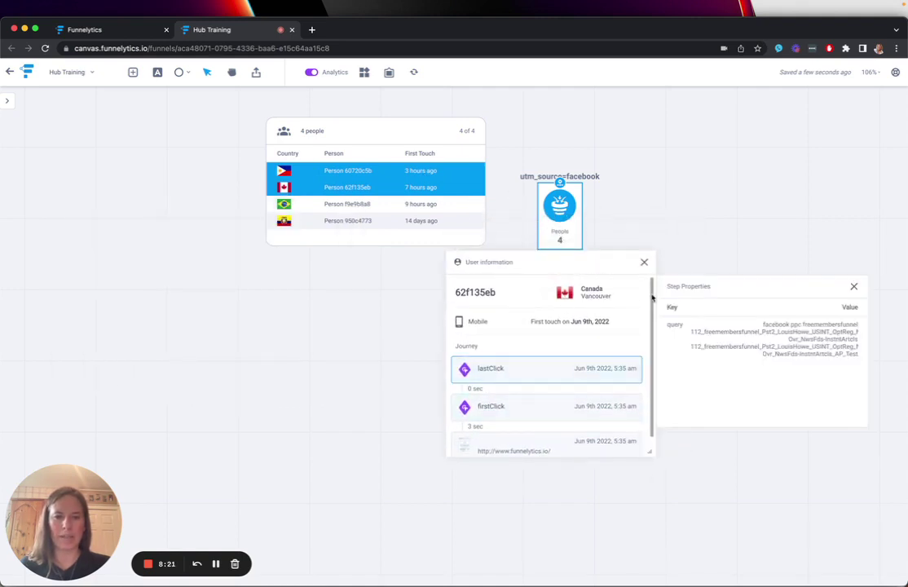
{"action": "left_click", "coordinate": [854, 287]}
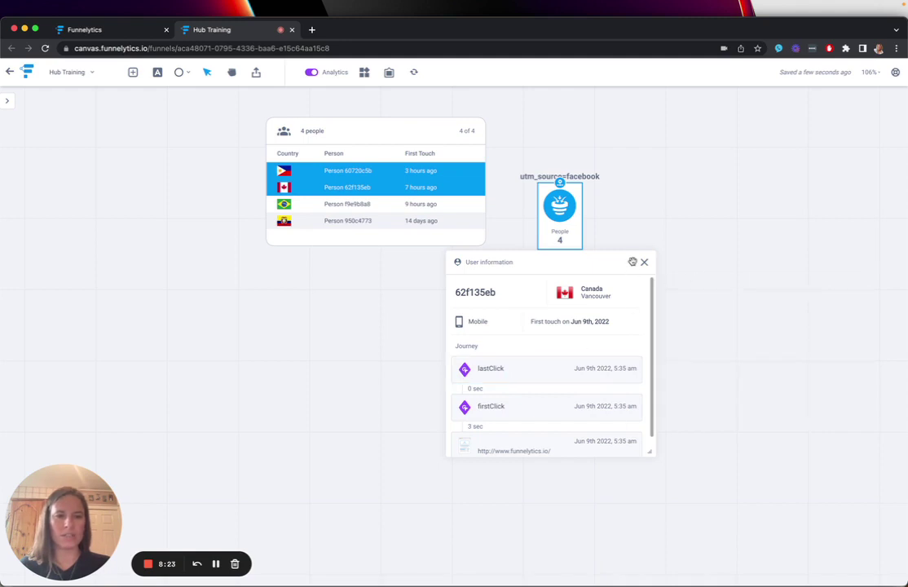
{"action": "left_click", "coordinate": [644, 262]}
Step: Show the utm_source=facebook step's next pages, then dismiss the list
{"action": "left_click", "coordinate": [551, 199]}
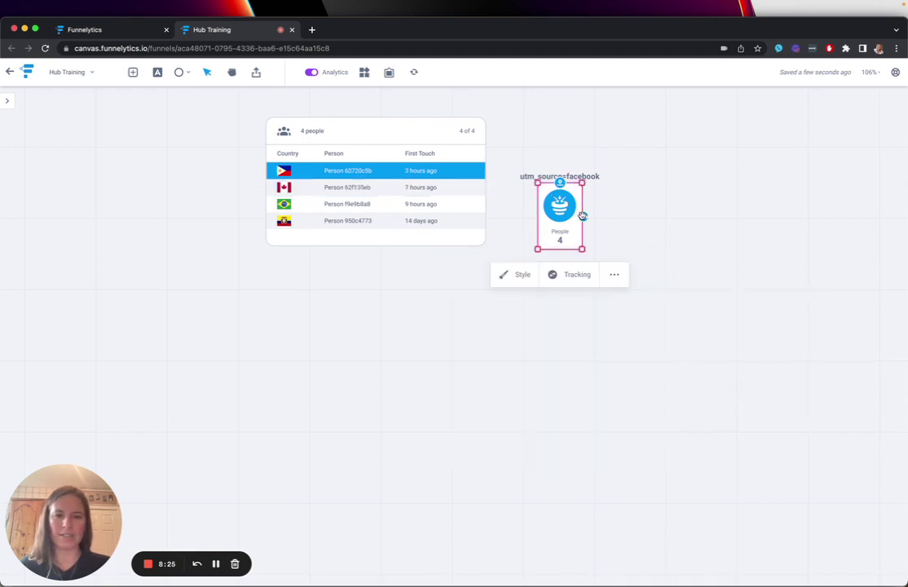
{"action": "left_click_drag", "start_coordinate": [583, 214], "coordinate": [690, 203]}
{"action": "left_click", "coordinate": [529, 450]}
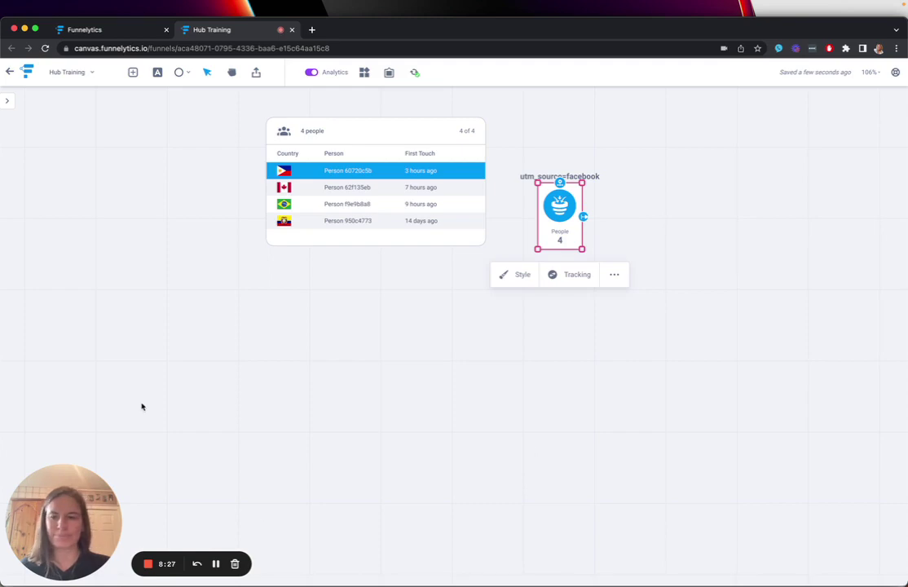